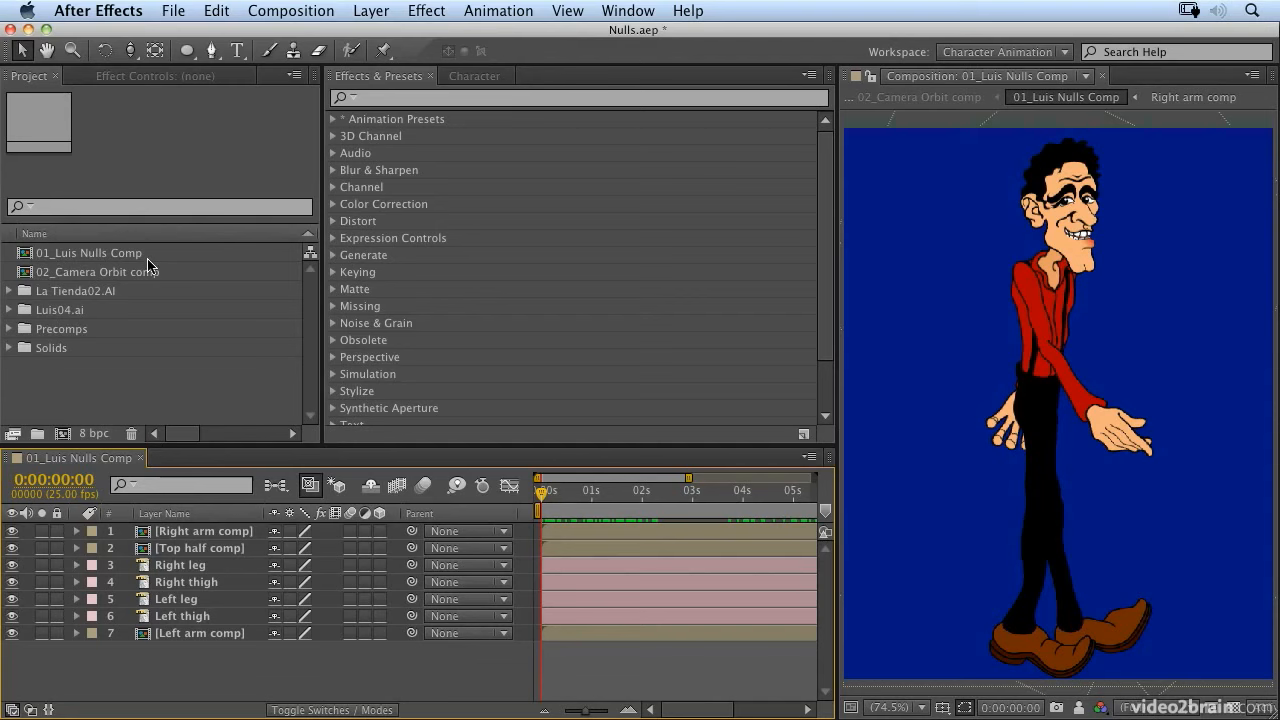
# - Reveal the Position property of all seven character layers for inspection, collapse the properties and deselect the layers
pyautogui.click(208, 533)
pyautogui.keyDown('shift'); pyautogui.click(206, 636); pyautogui.keyUp('shift')
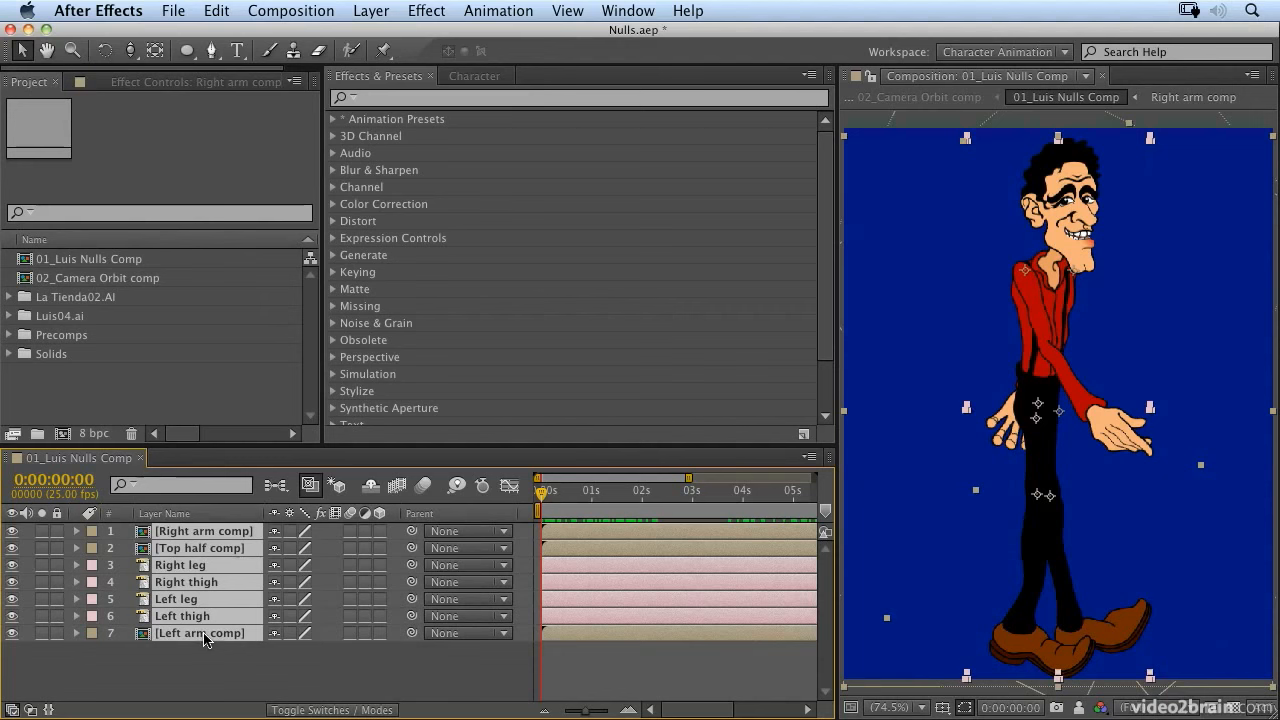
pyautogui.press('p')
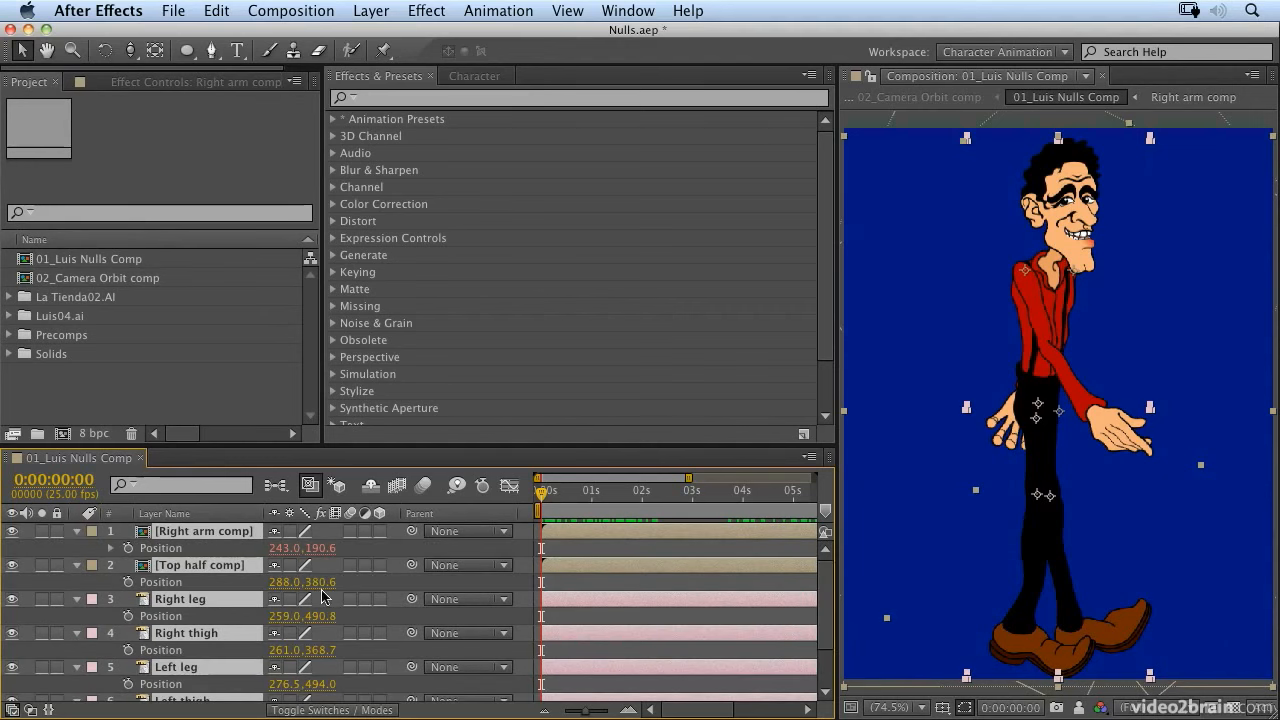
pyautogui.moveTo(322, 583); pyautogui.dragTo(274, 590)
pyautogui.click(77, 531)
pyautogui.click(181, 667)
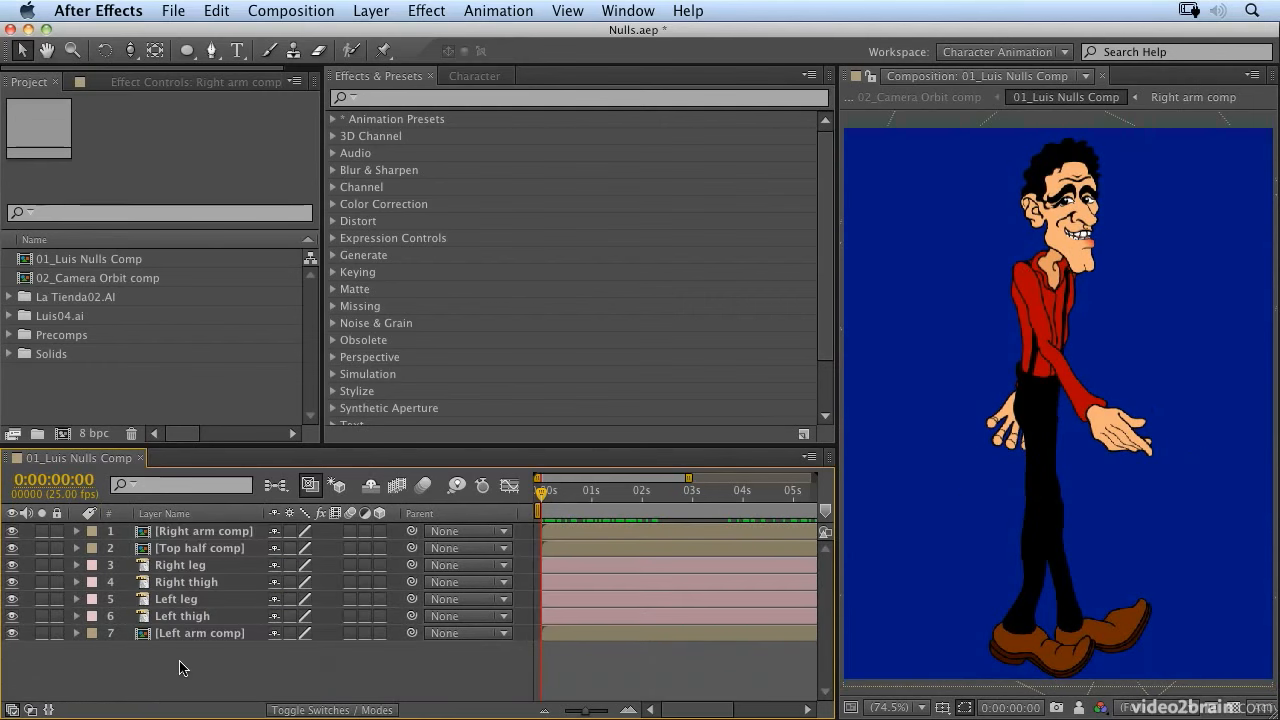
# - Add a null object to the composition and parent all seven character layers to it
pyautogui.click(370, 11)
pyautogui.moveTo(378, 36)
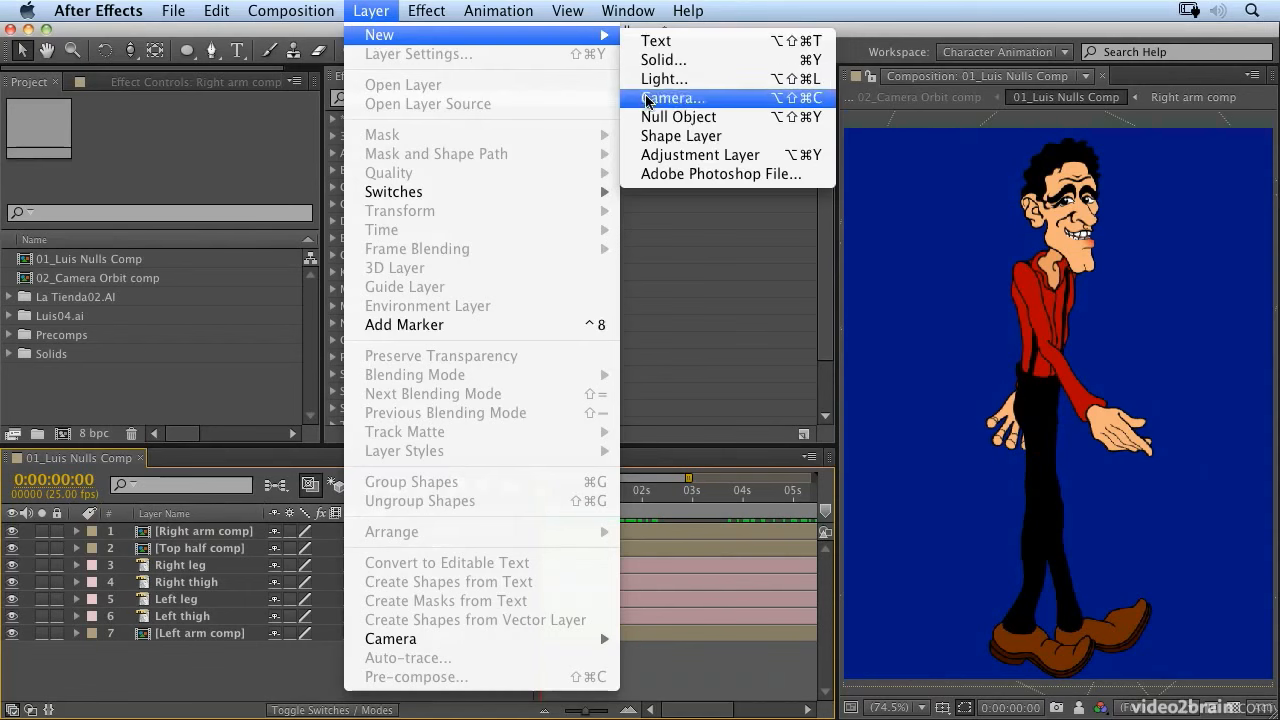
pyautogui.click(658, 118)
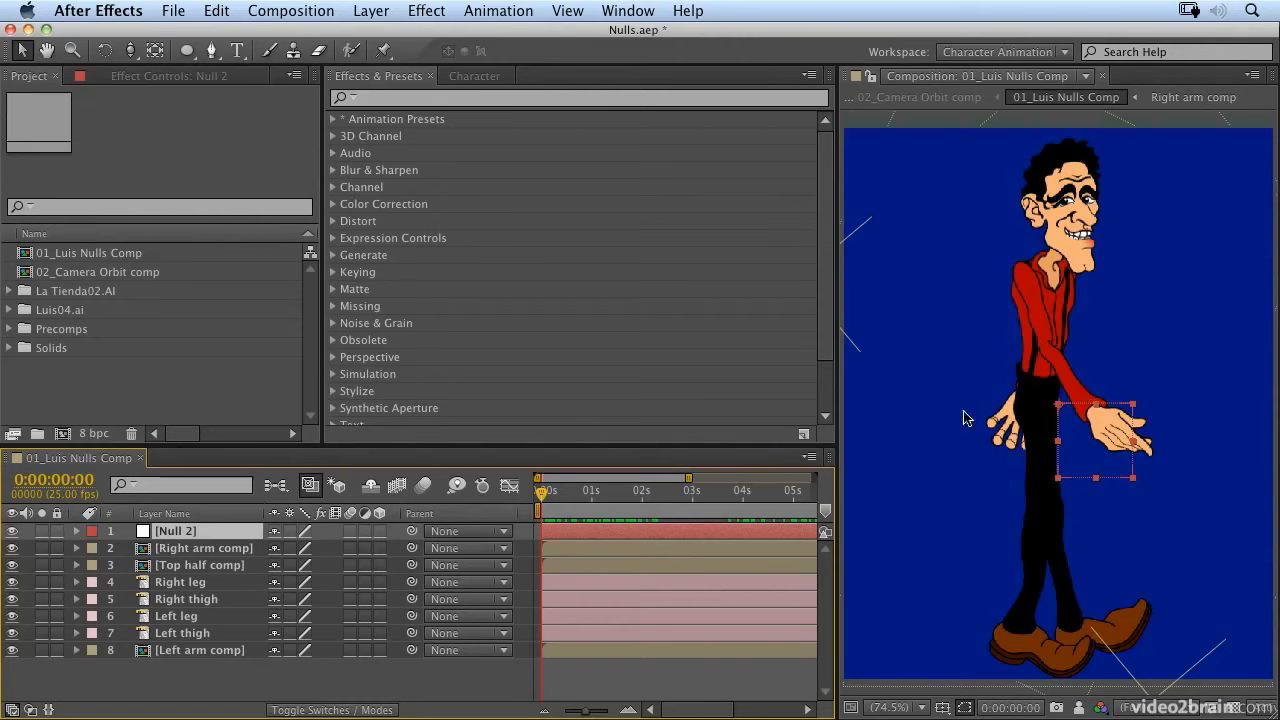
pyautogui.click(205, 548)
pyautogui.keyDown('shift'); pyautogui.click(216, 652); pyautogui.keyUp('shift')
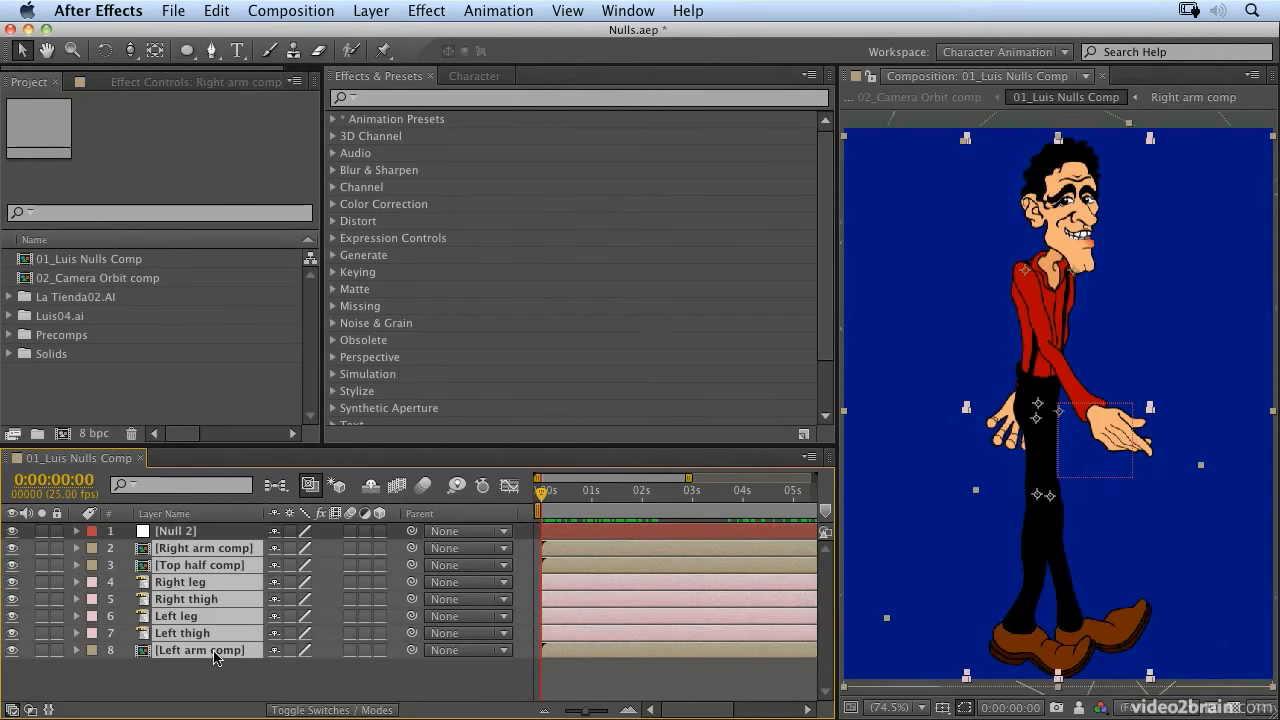
pyautogui.moveTo(413, 553); pyautogui.dragTo(176, 536)
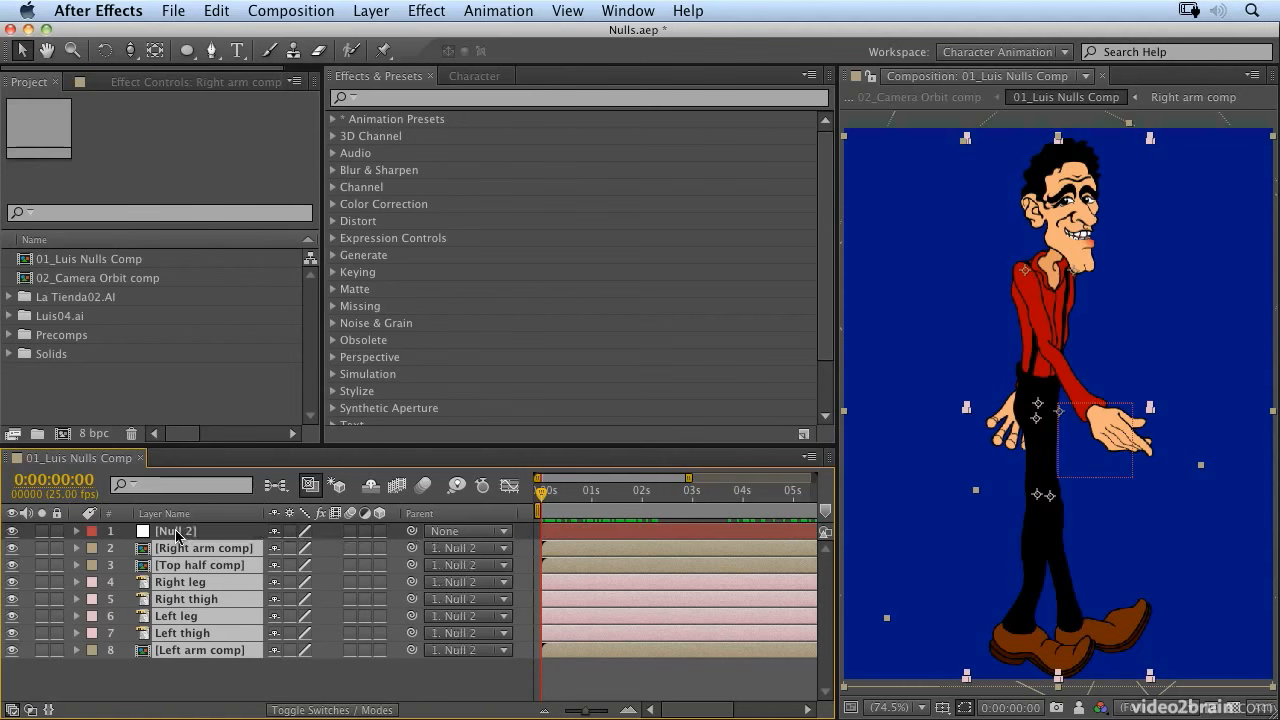
# - Move the whole character by changing the null's Position to 190.0, 362.0, and collapse the null's properties
pyautogui.click(176, 535)
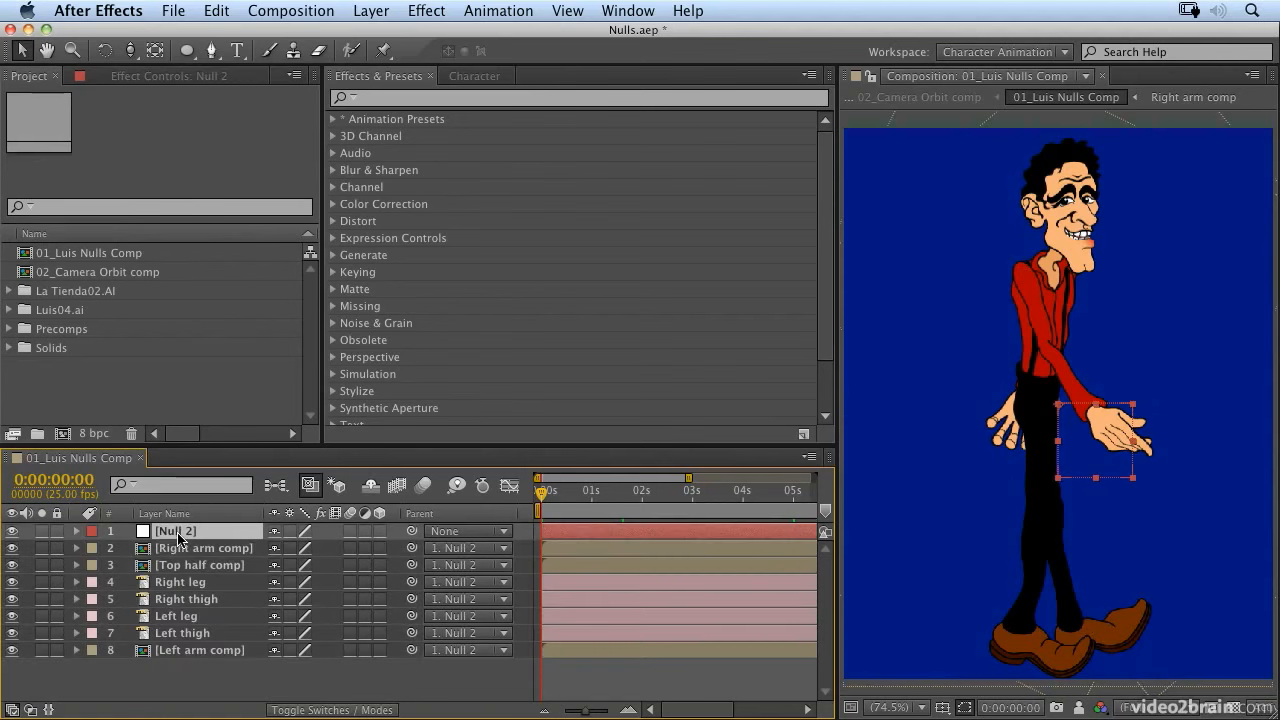
pyautogui.press('p')
pyautogui.moveTo(318, 548); pyautogui.dragTo(178, 547)
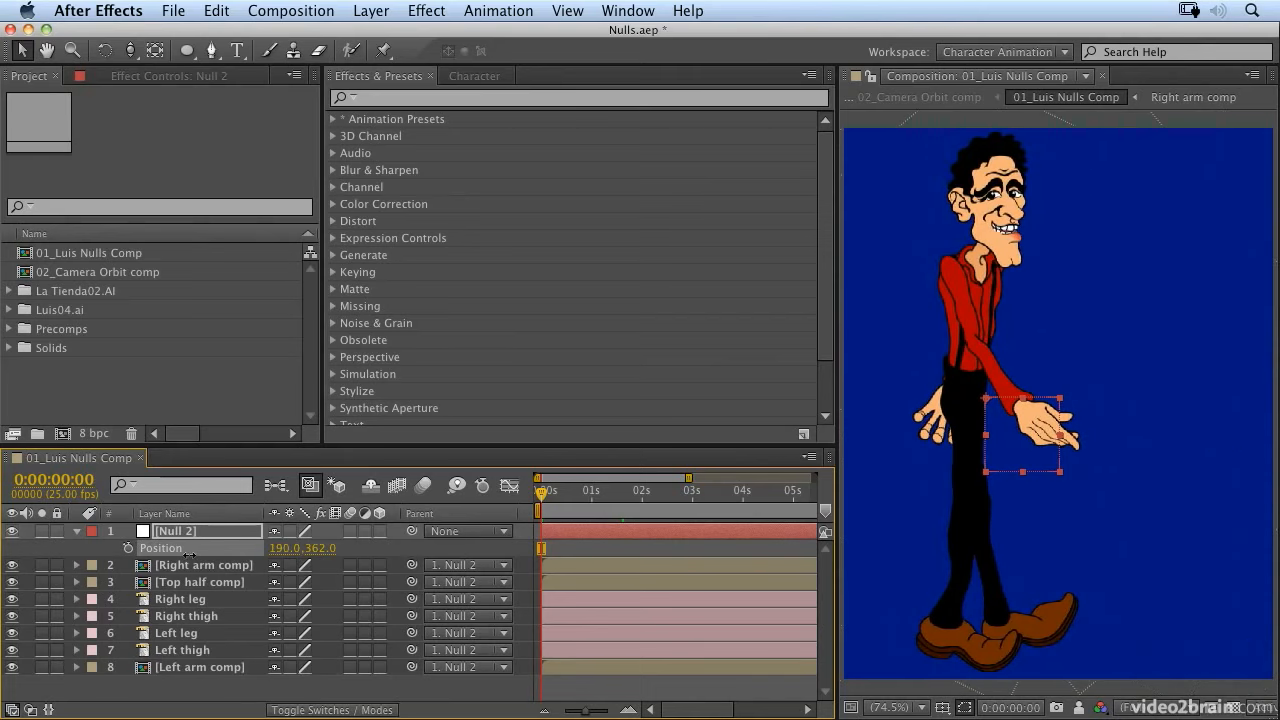
pyautogui.click(77, 531)
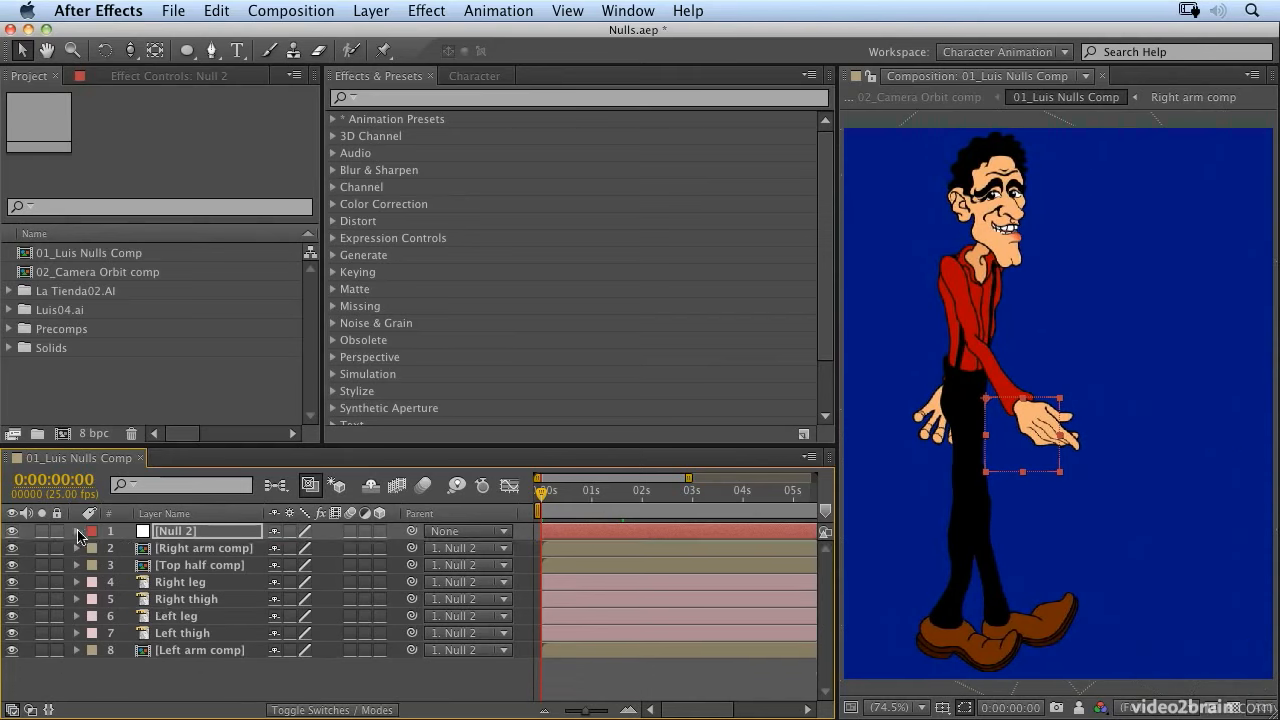
# - Rename the null layer "Left to Right Control" and widen the layer name column to show the full name
pyautogui.click(178, 535)
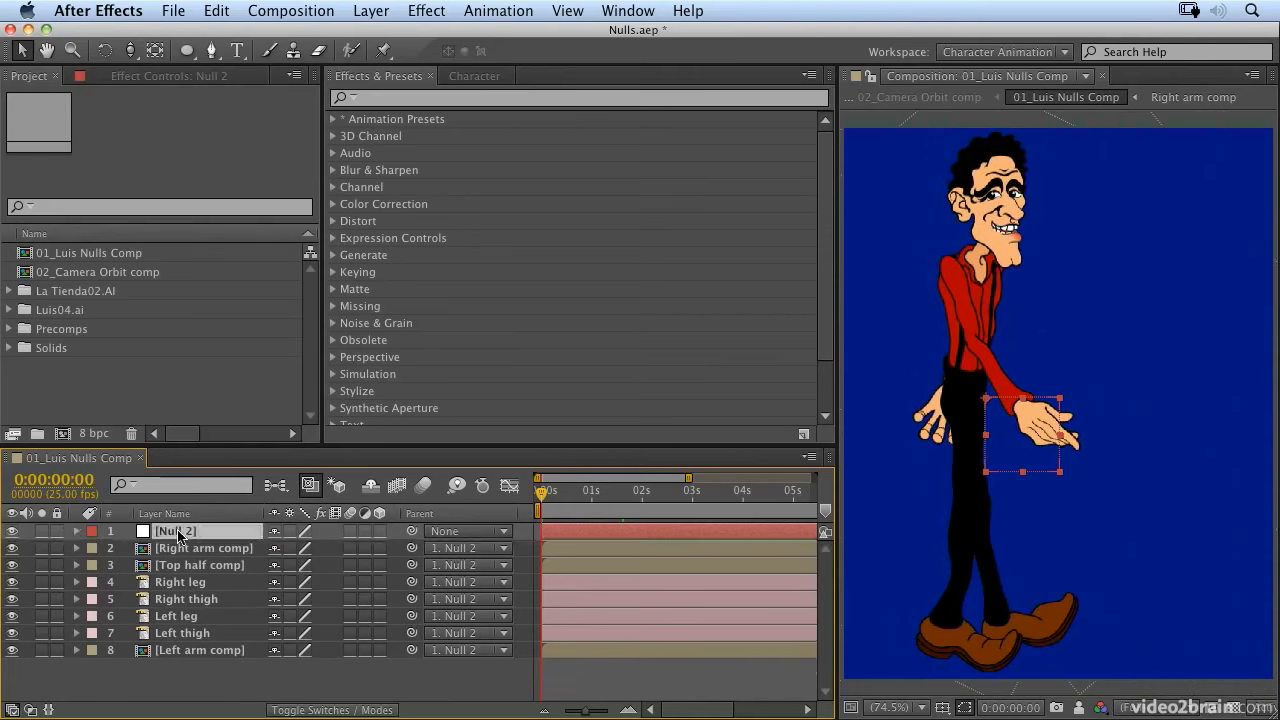
pyautogui.press('Return')
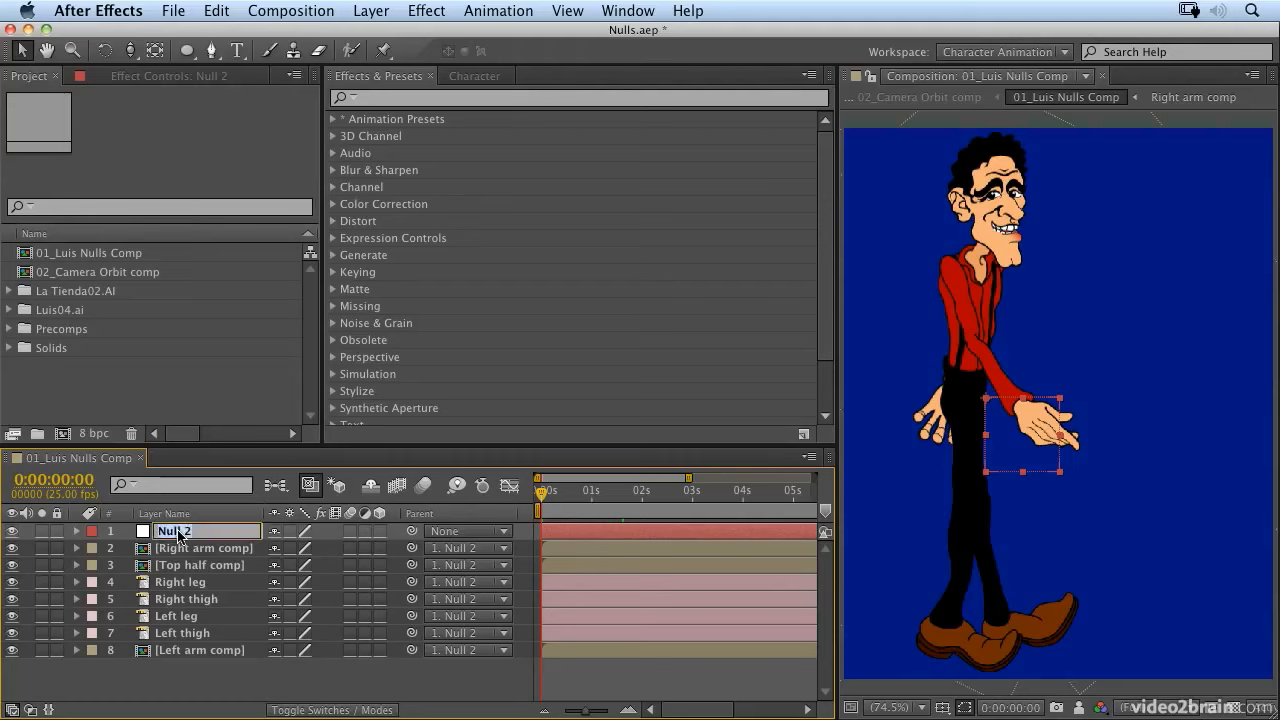
pyautogui.write('L')
pyautogui.write('eft to Right Control')
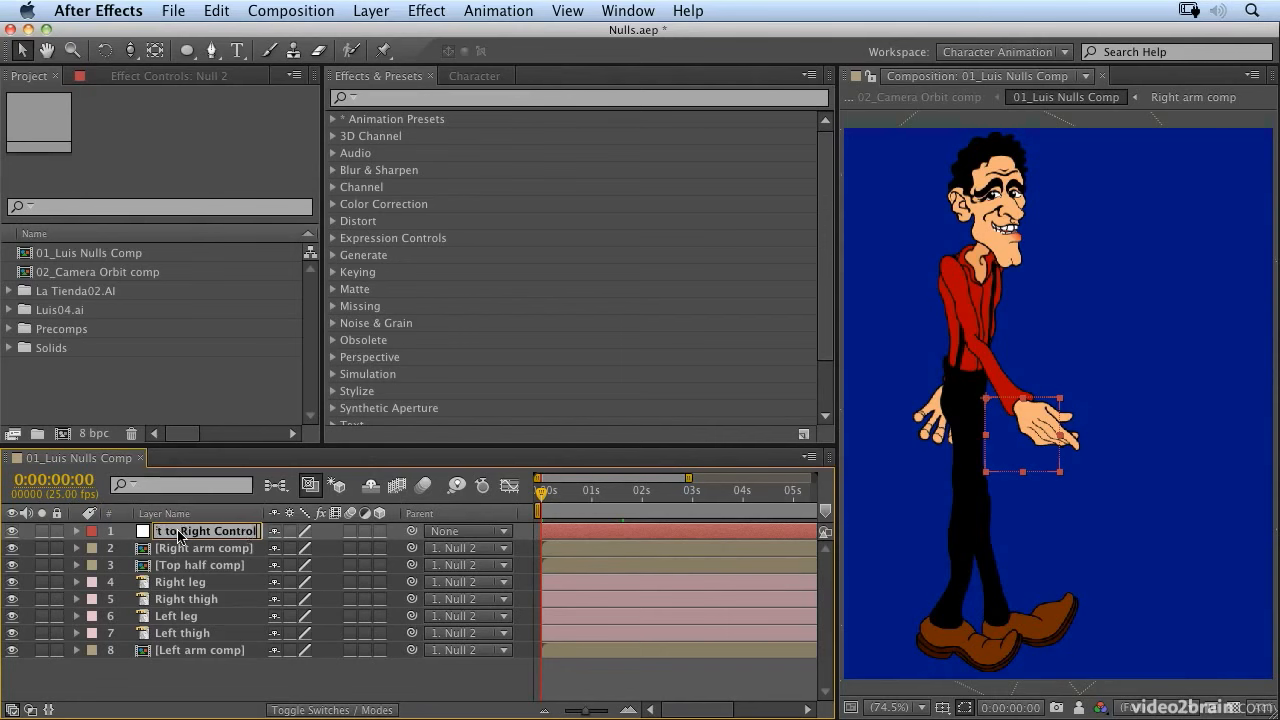
pyautogui.press('Return')
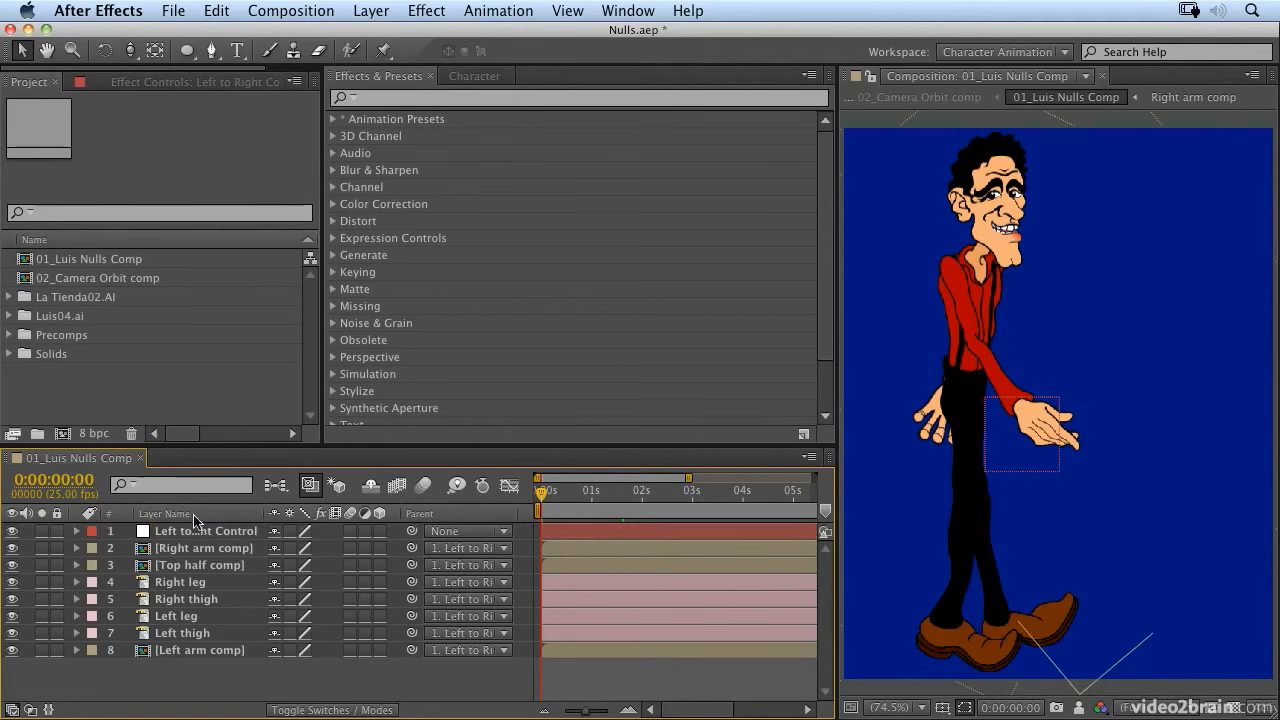
pyautogui.moveTo(263, 513); pyautogui.dragTo(291, 513)
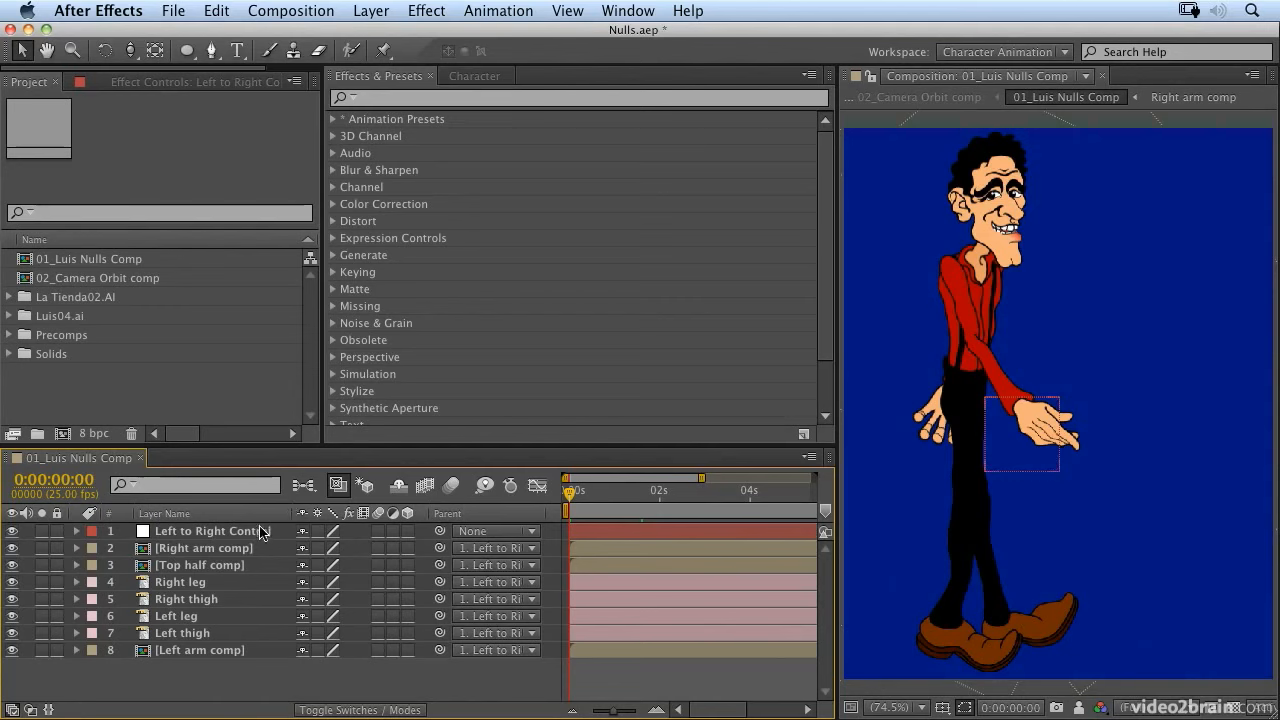
pyautogui.click(260, 535)
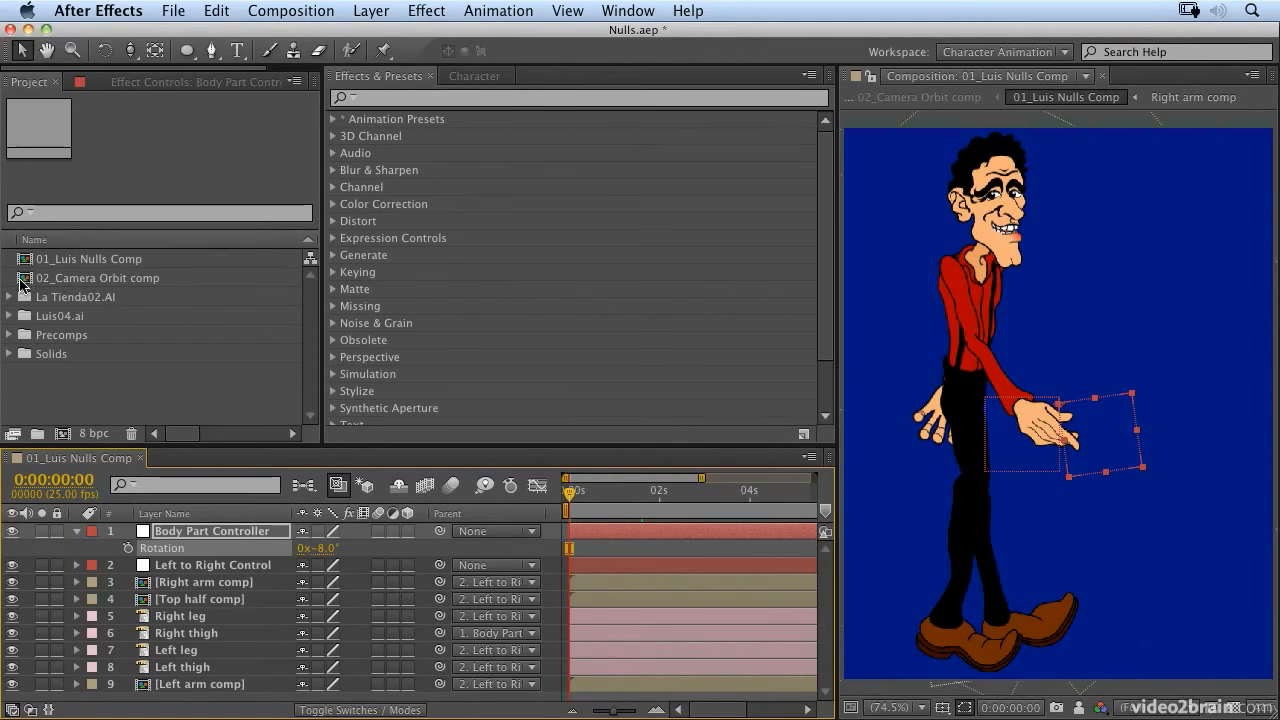
# - Open 02_Camera Orbit comp and change the workspace to Standard
pyautogui.click(24, 283)
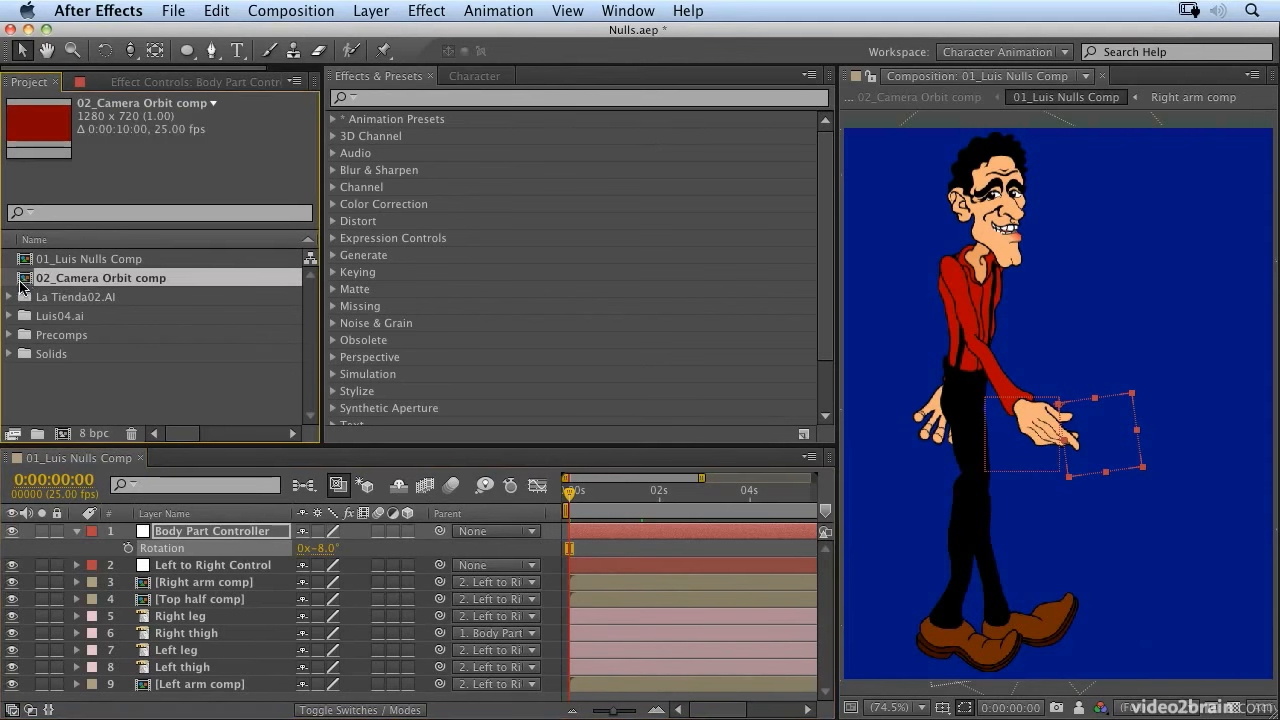
pyautogui.doubleClick(24, 286)
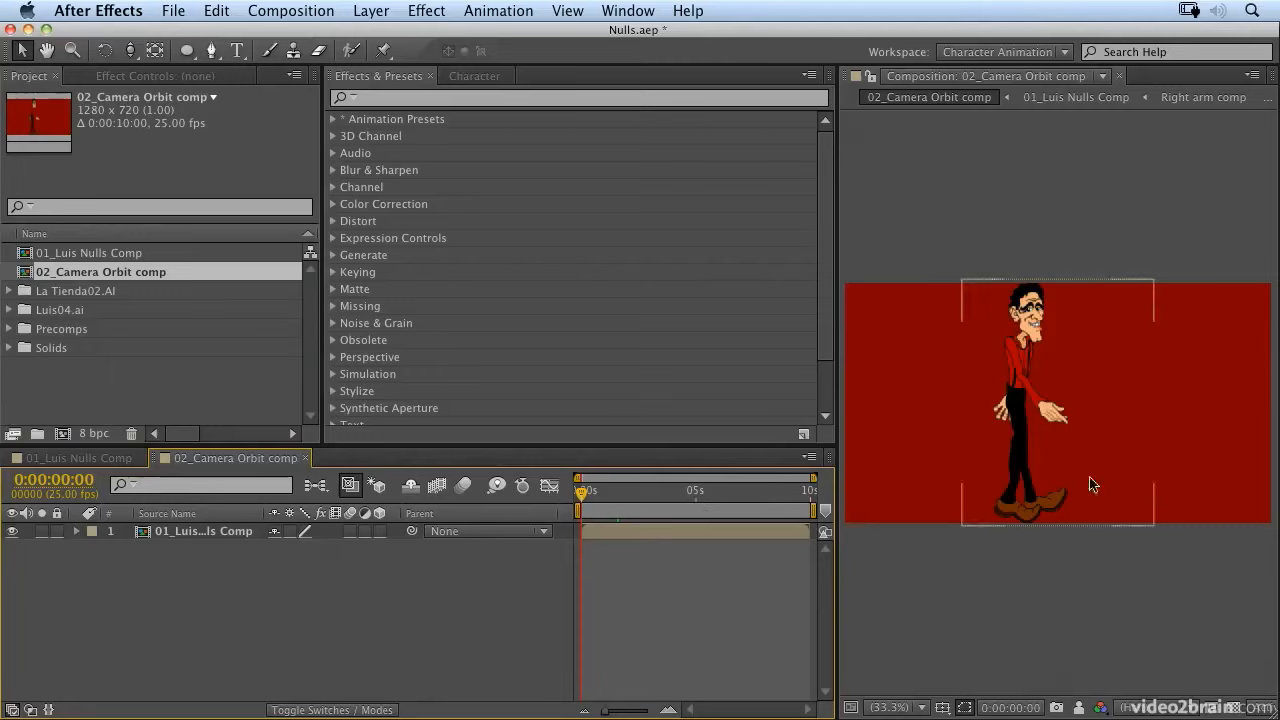
pyautogui.click(981, 59)
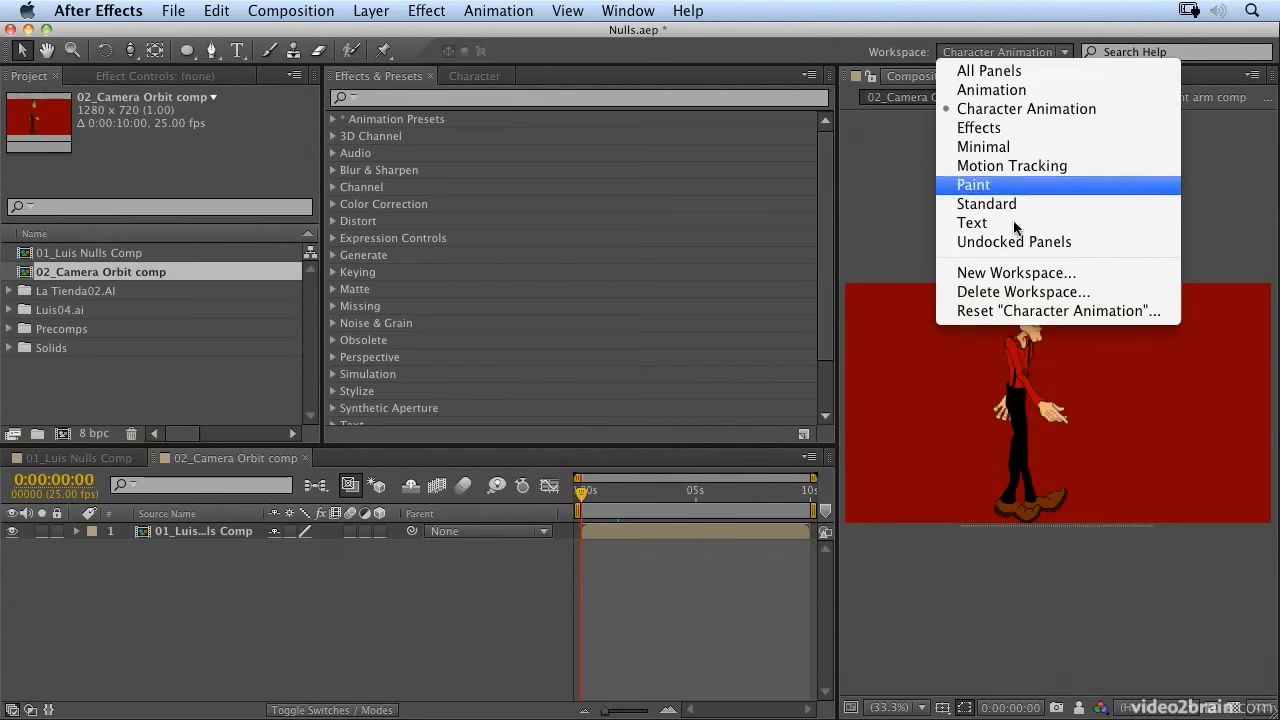
pyautogui.click(985, 204)
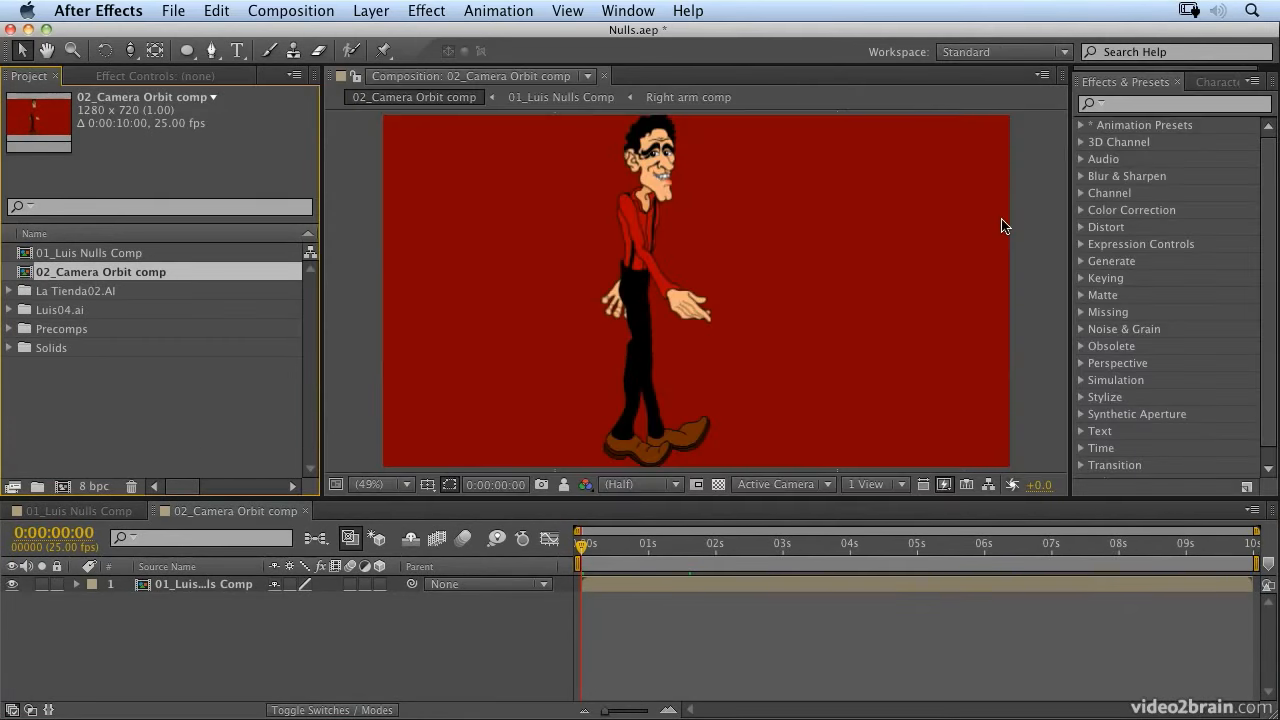
# - Add a two-node camera with the 50mm preset to the Camera Orbit composition
pyautogui.click(240, 590)
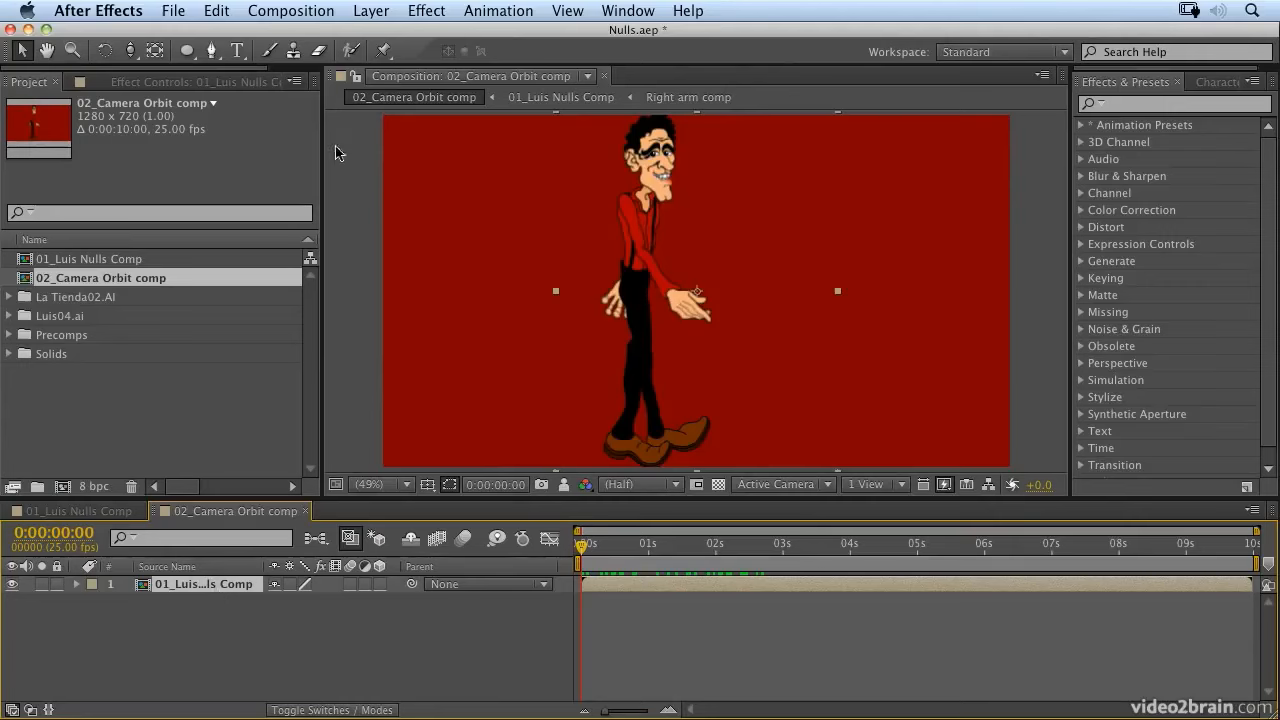
pyautogui.click(371, 12)
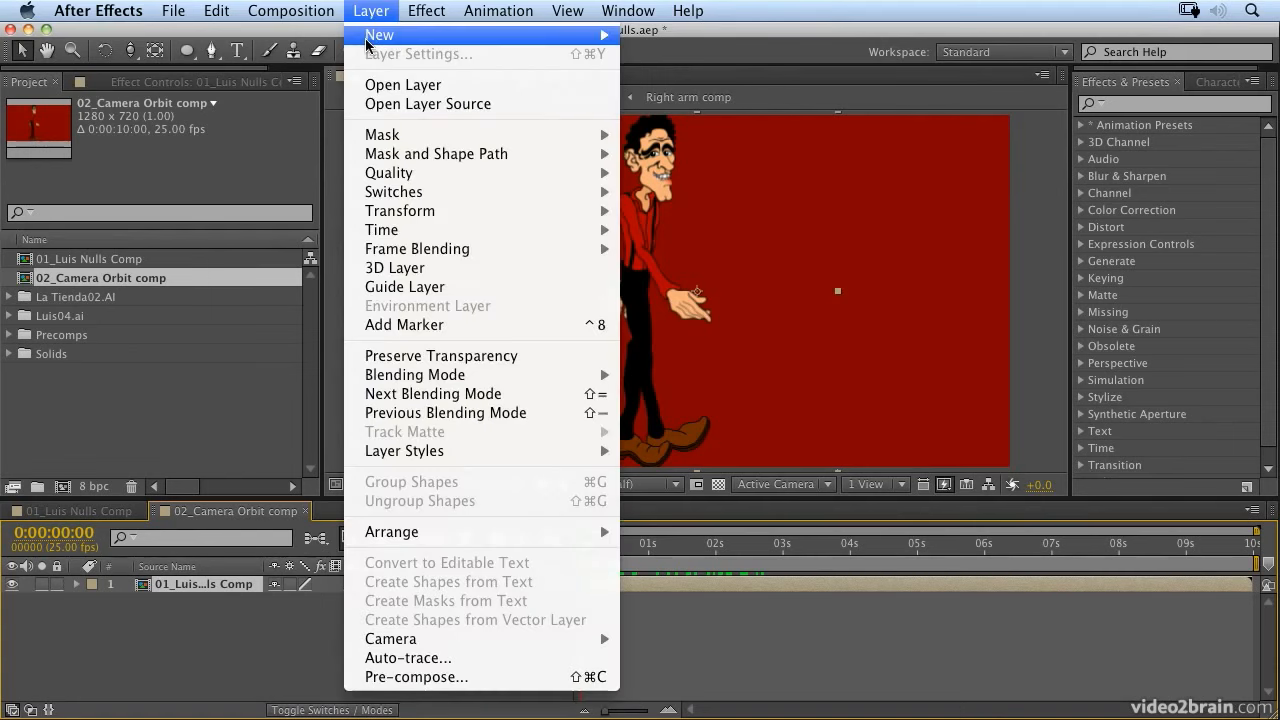
pyautogui.moveTo(372, 40)
pyautogui.click(673, 98)
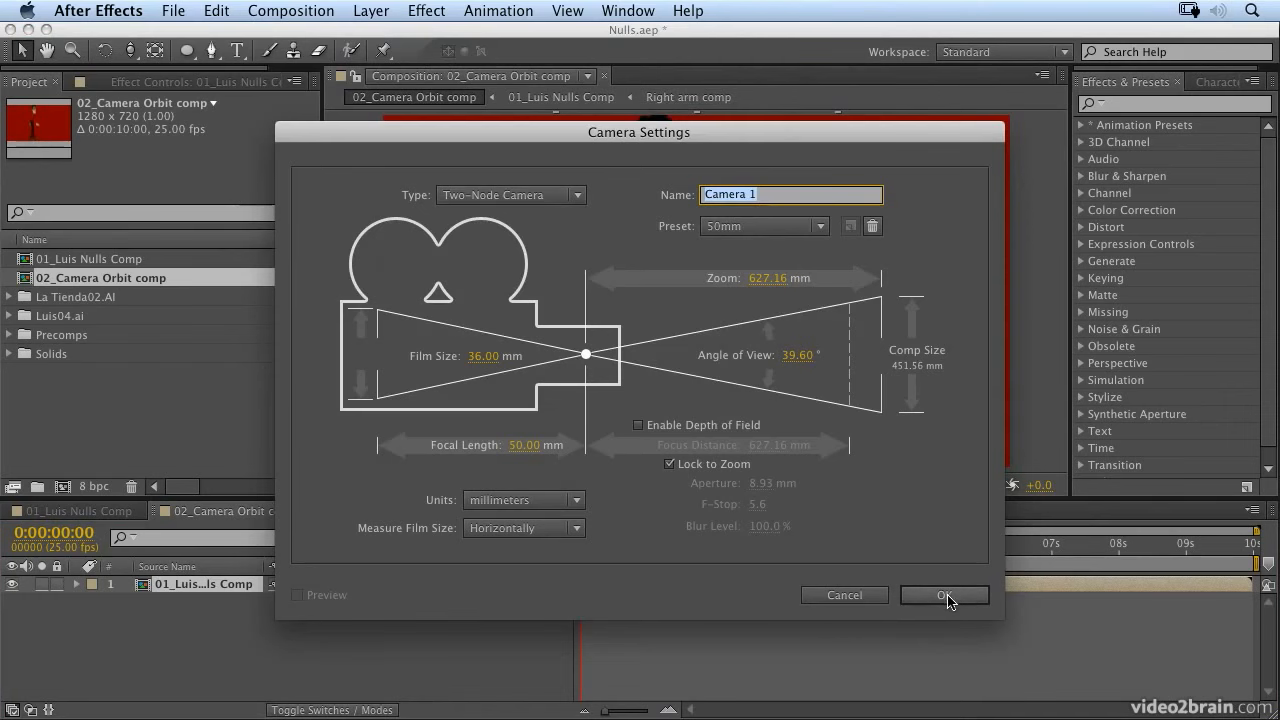
pyautogui.click(946, 596)
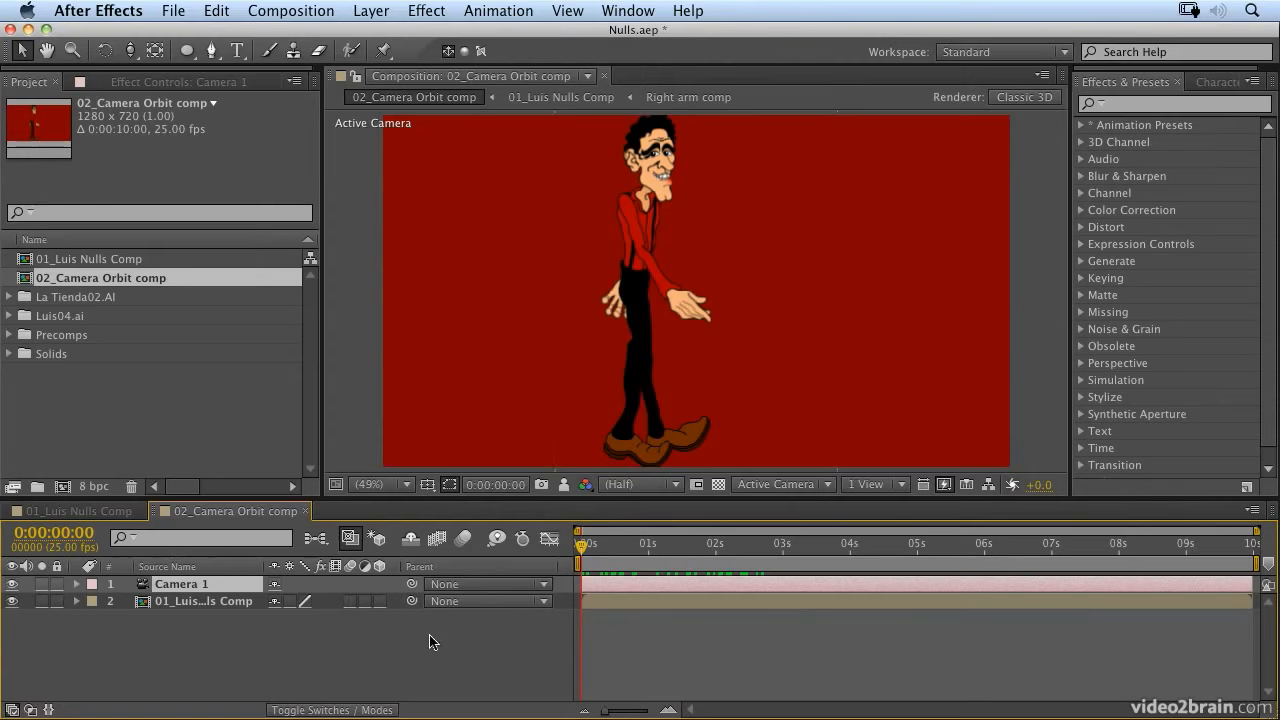
# - Make the nested 01_Luis Nulls Comp layer 3D and create an orbit null for Camera 1
pyautogui.click(379, 601)
pyautogui.click(370, 14)
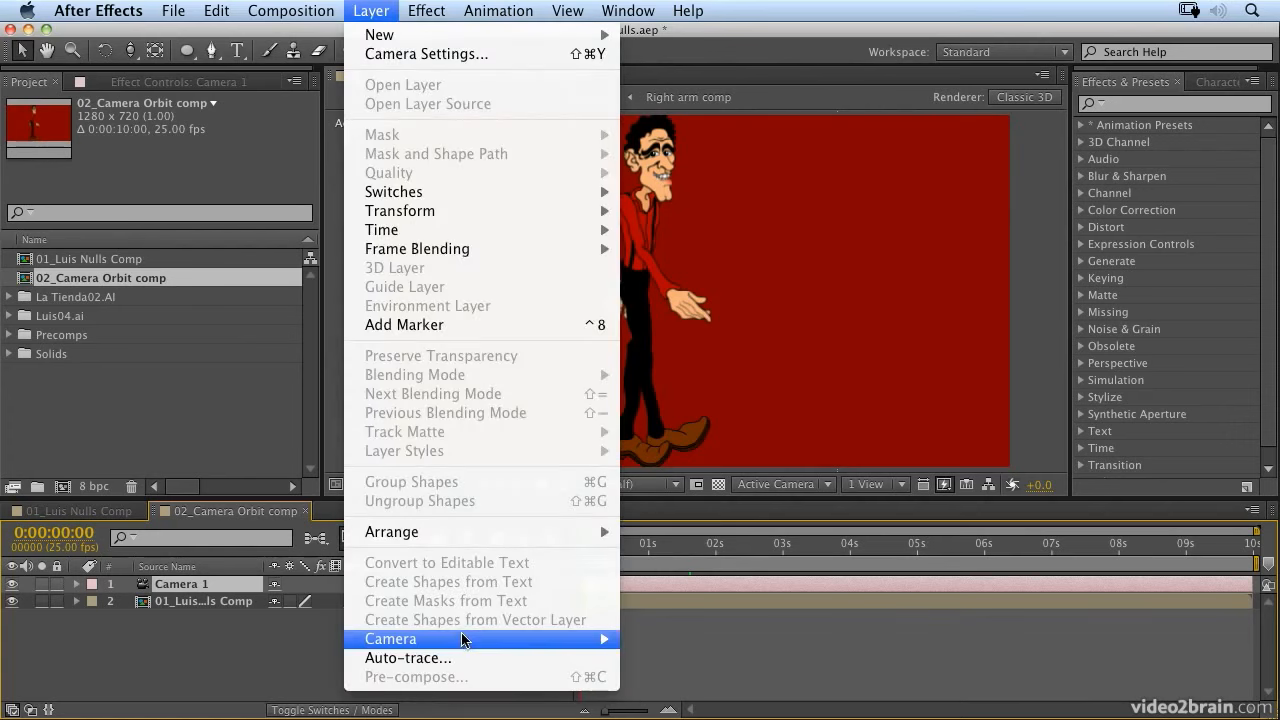
pyautogui.moveTo(463, 640)
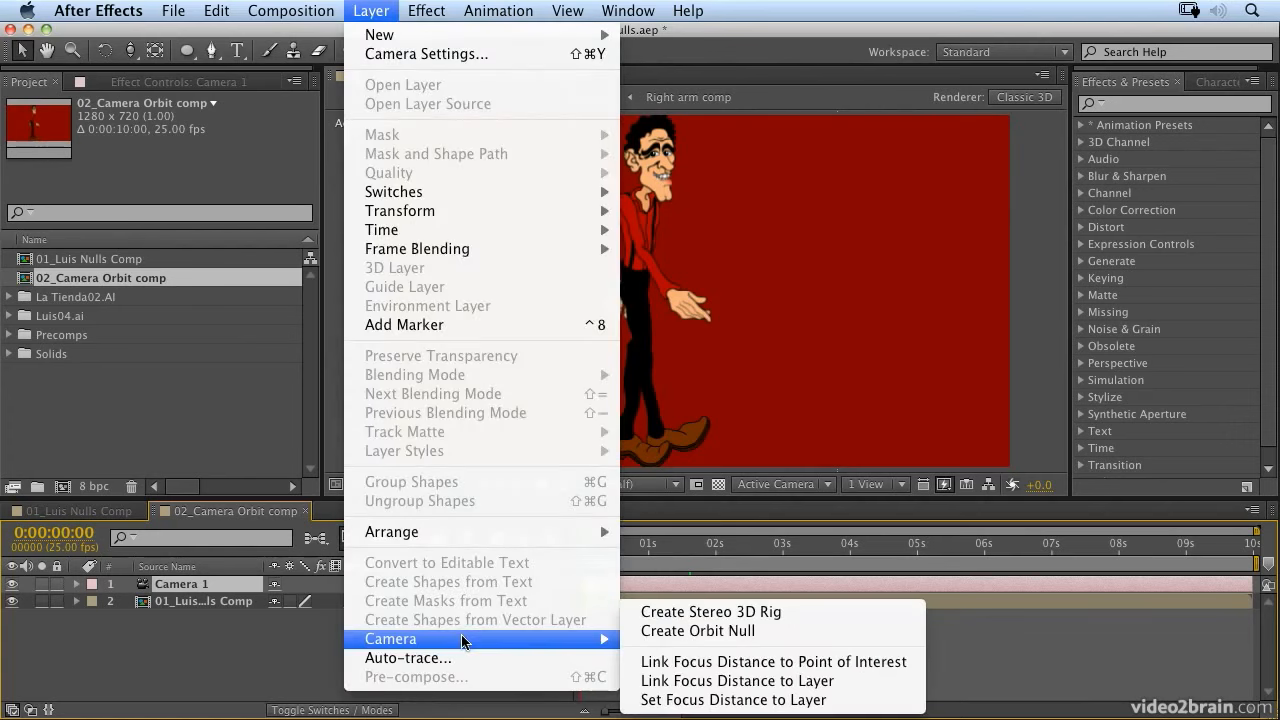
pyautogui.click(706, 634)
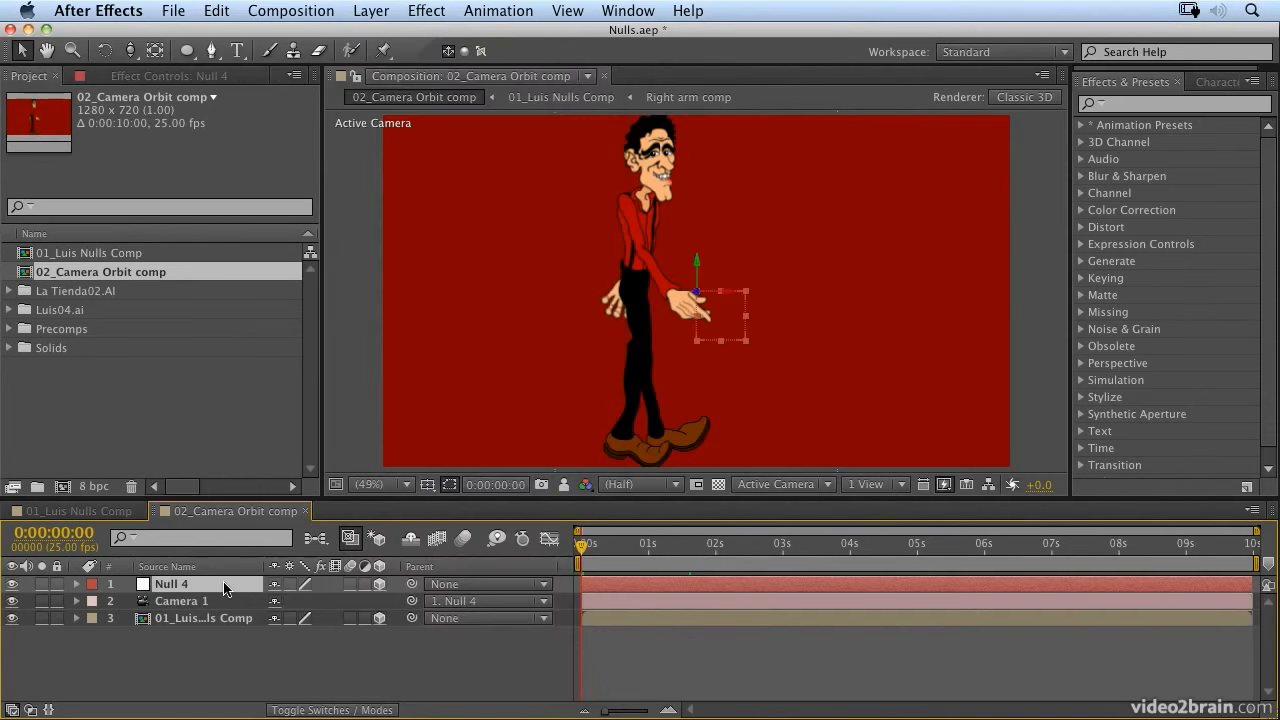
# - Show the scene in Custom View 1, select Camera 1 and zoom out with the Camera tool to reveal its whole frustum
pyautogui.click(786, 485)
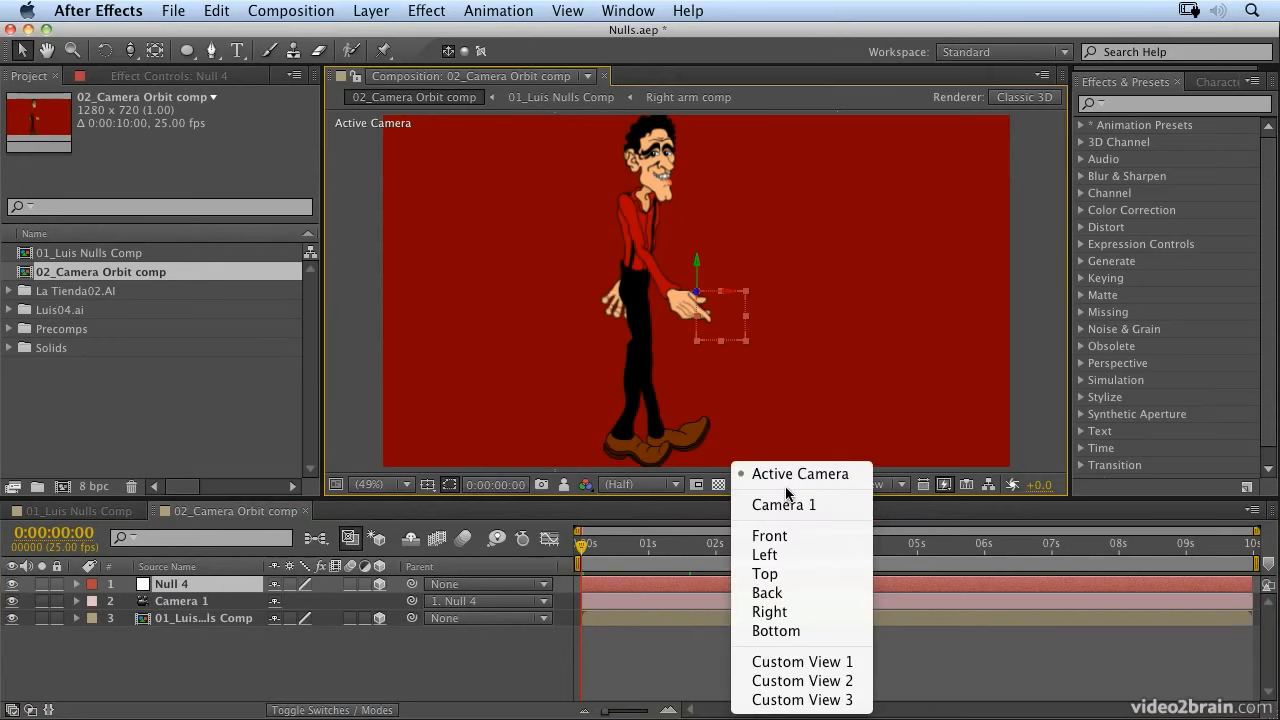
pyautogui.click(785, 666)
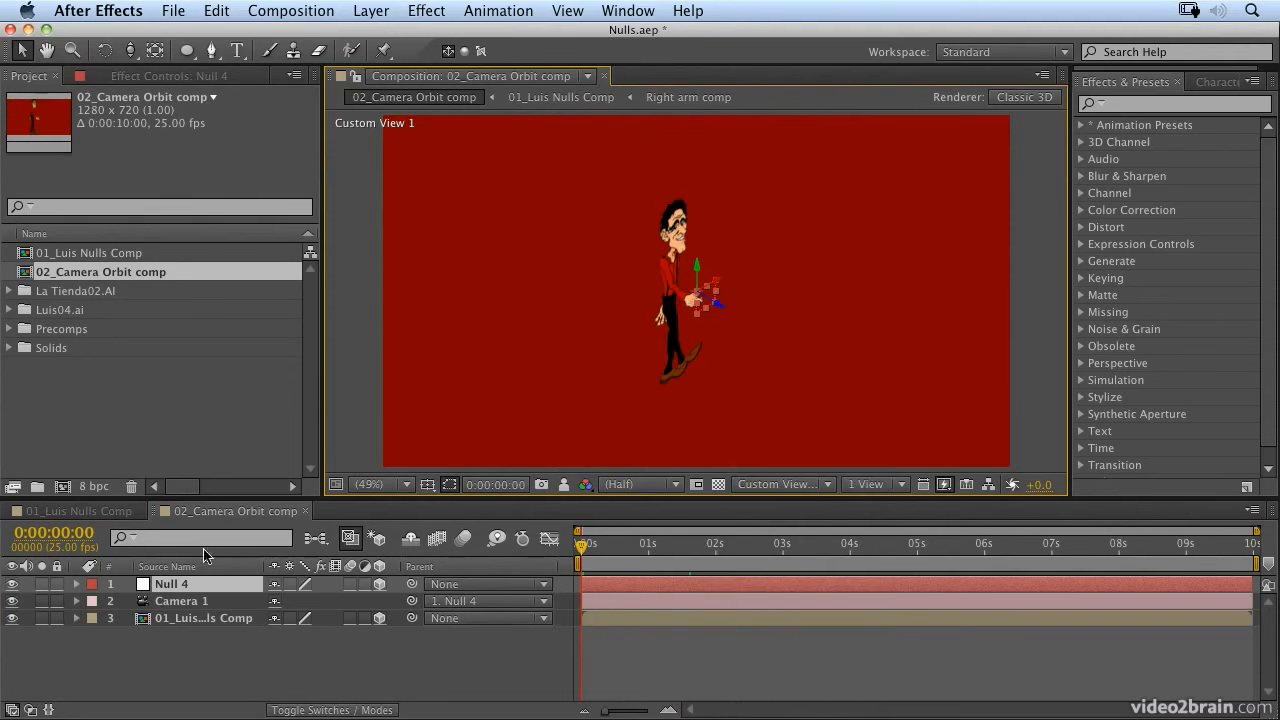
pyautogui.click(200, 603)
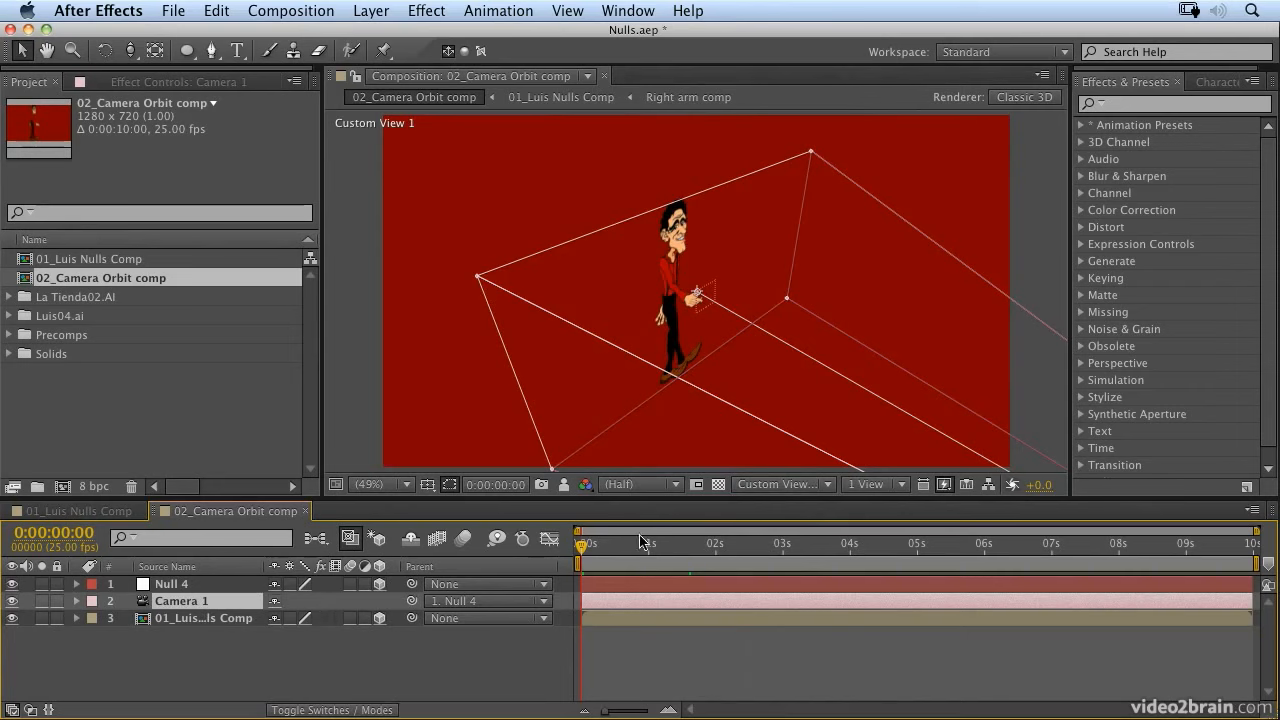
pyautogui.press('c')
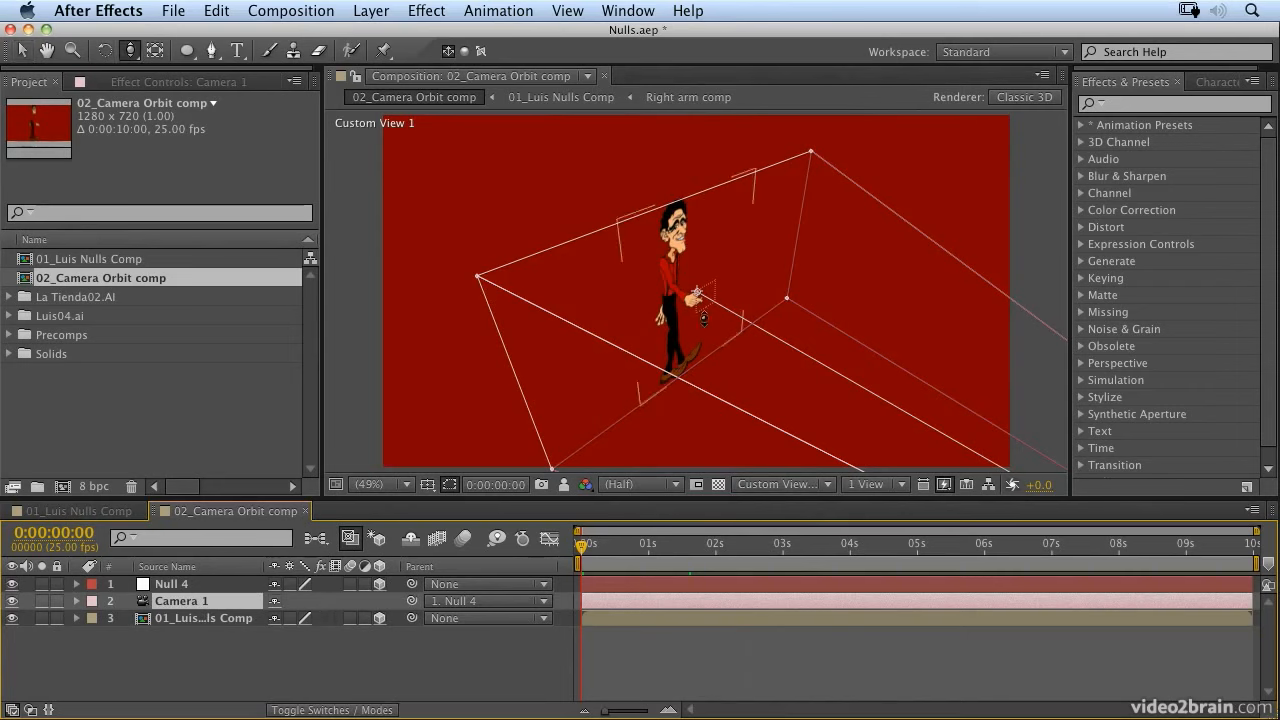
pyautogui.moveTo(705, 314); pyautogui.dragTo(708, 460)
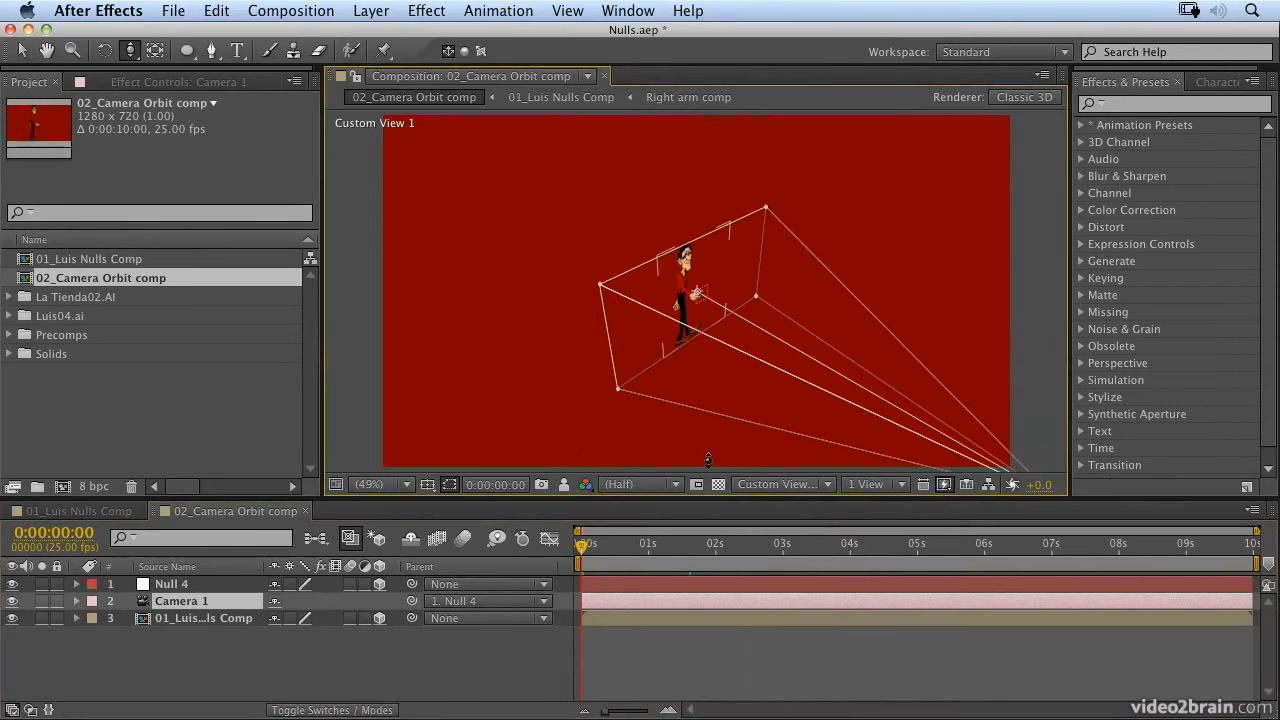
# - Reveal the orbit null's rotation properties and scrub its Y Rotation to about 101° to swing the camera around the character
pyautogui.click(211, 585)
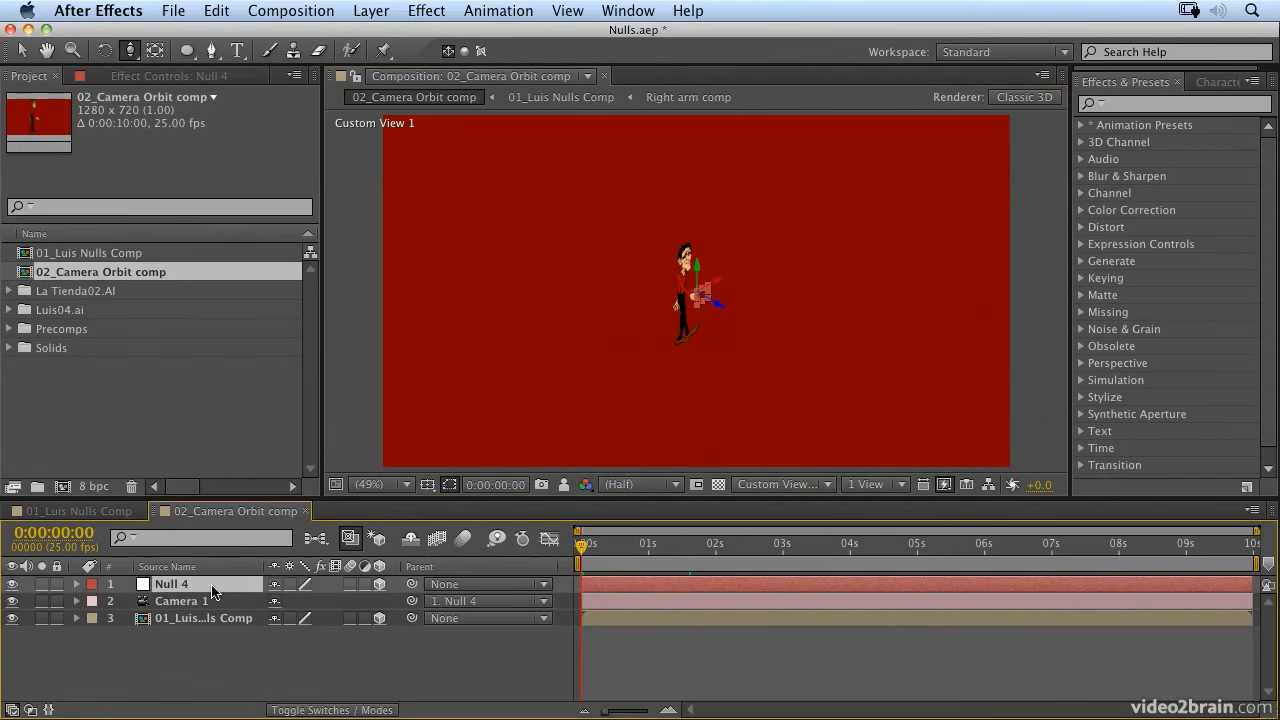
pyautogui.press('r')
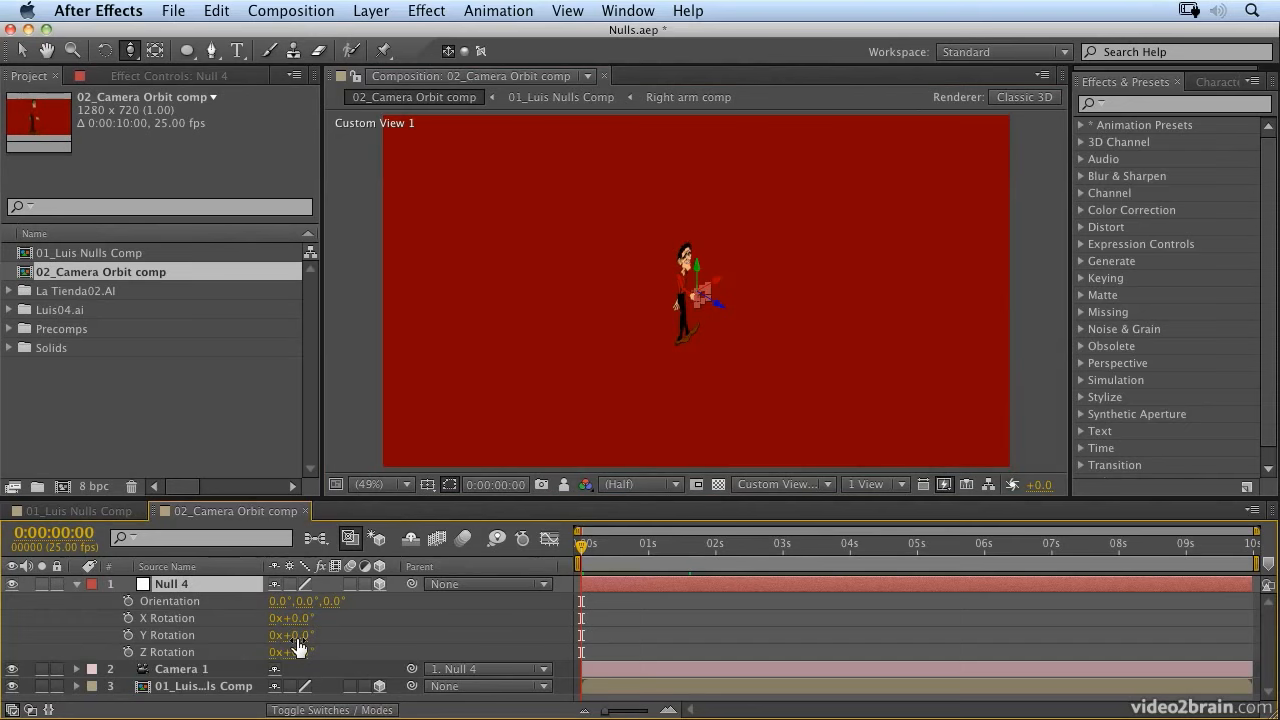
pyautogui.moveTo(297, 640); pyautogui.dragTo(531, 634)
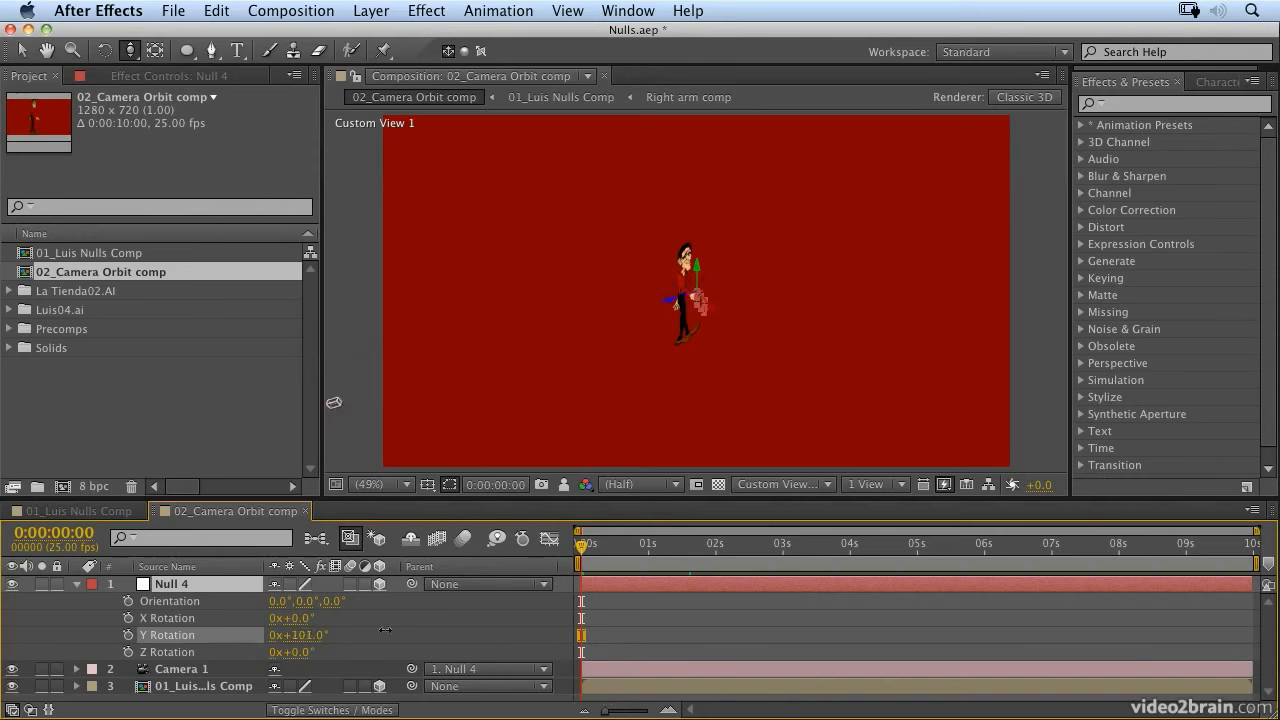
# - Select Camera 1 to check its swung frustum, and undo the scrubbed Y Rotation of the orbit null
pyautogui.press('Return')
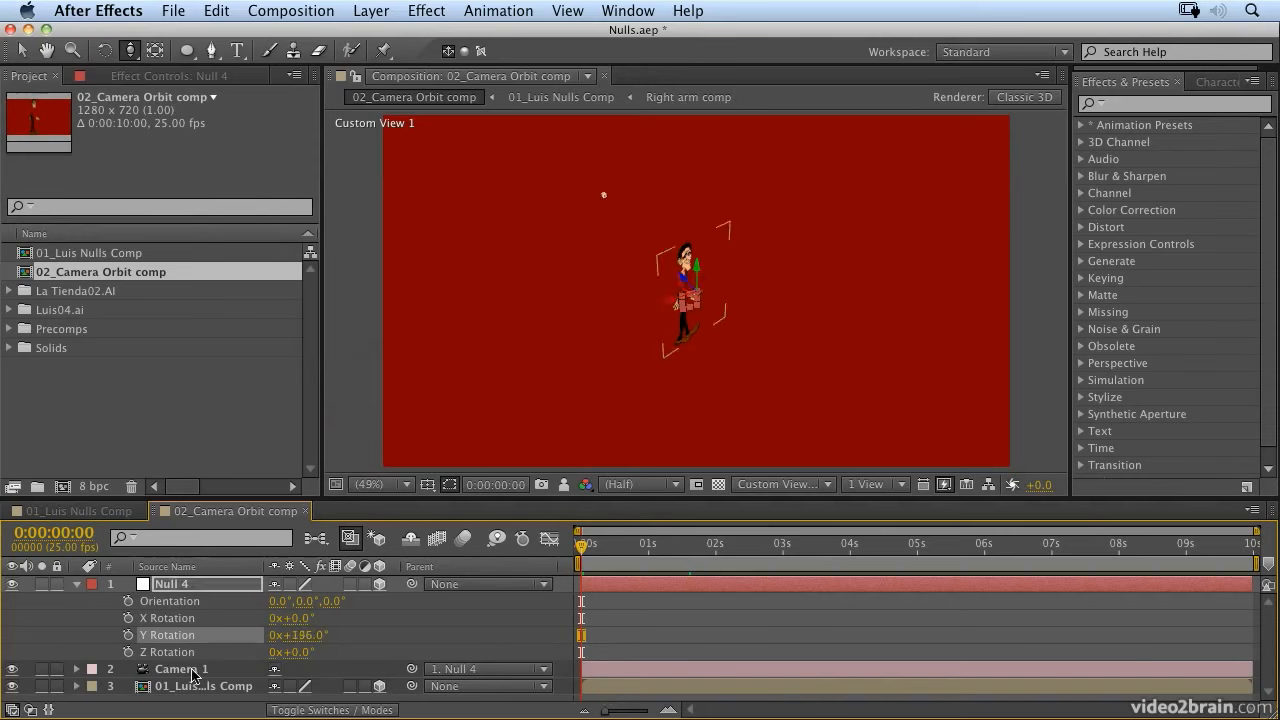
pyautogui.click(193, 676)
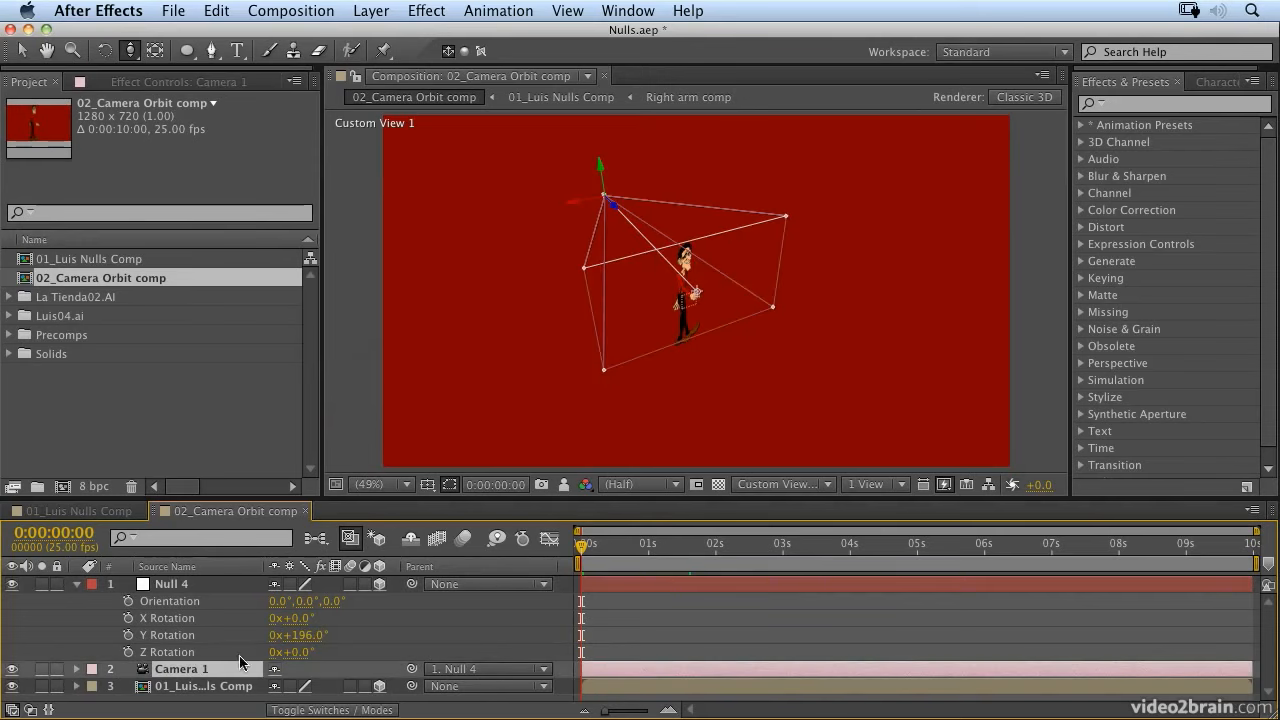
pyautogui.hotkey('ctrl', 'z')
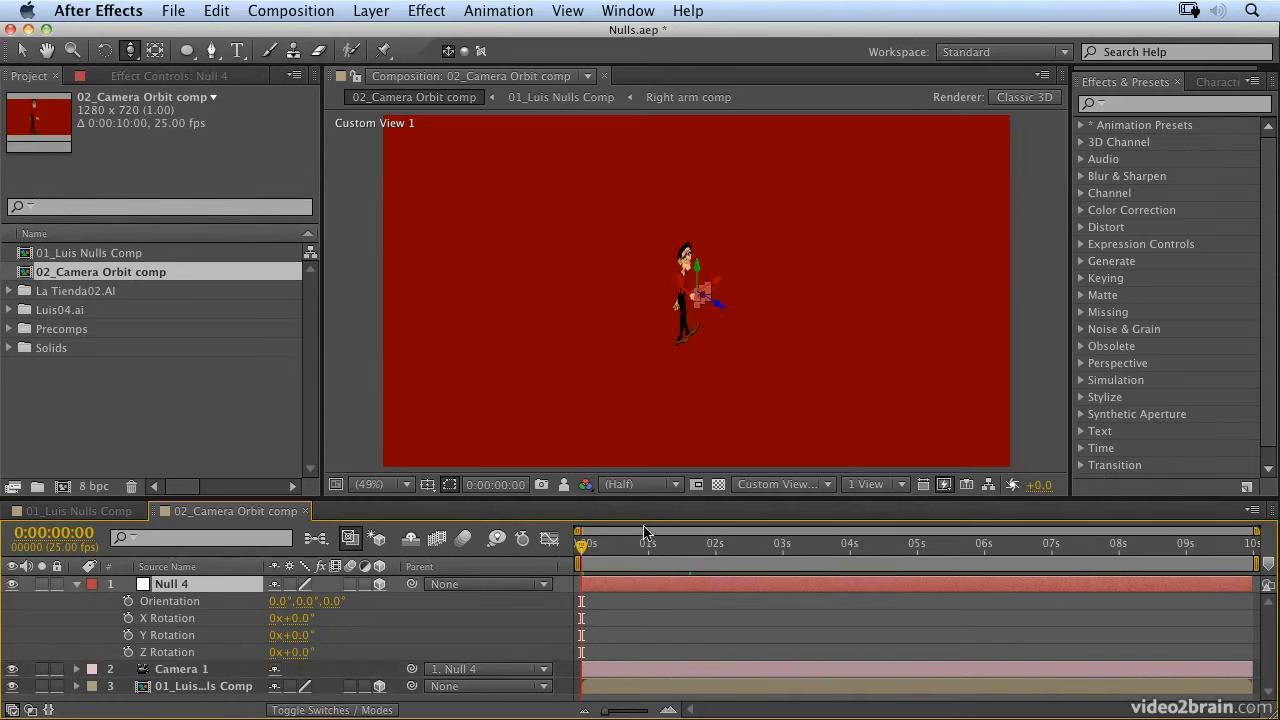
# - Keyframe the orbit null's Y Rotation from 0° at 0:00:00:00 to one full revolution at 0:00:03:00, ending the work area there
pyautogui.click(127, 636)
pyautogui.click(768, 550)
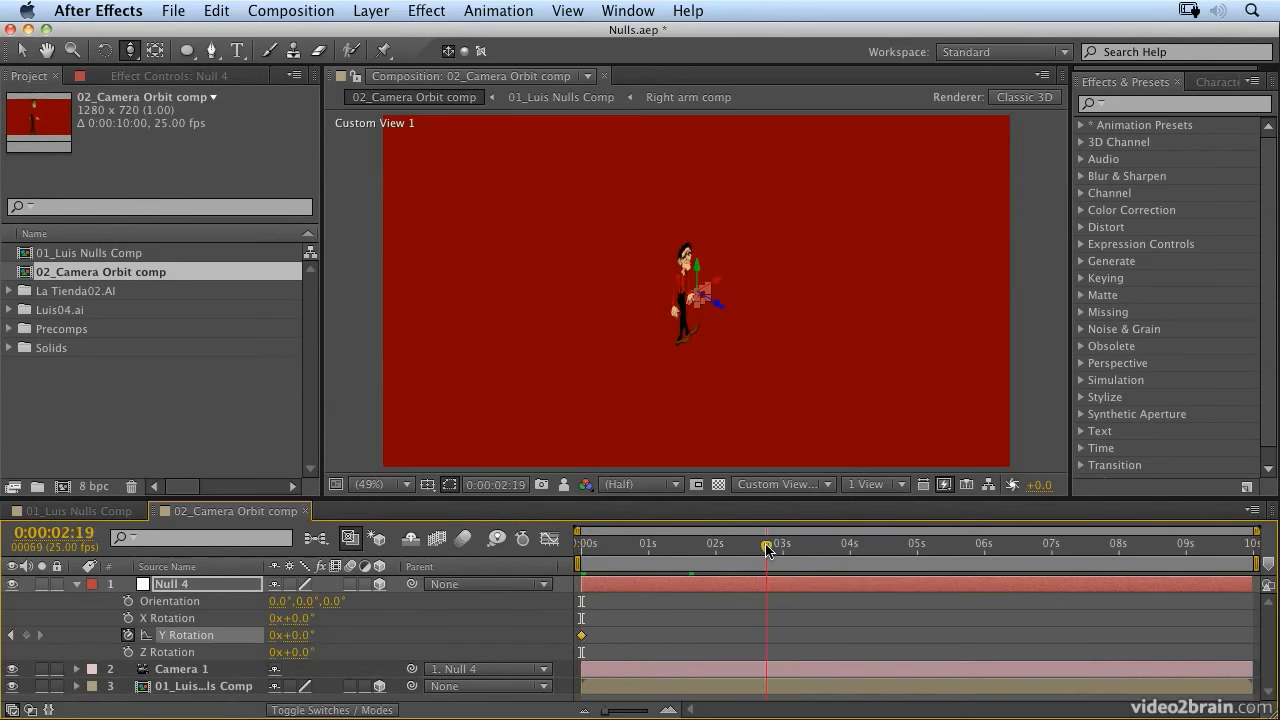
pyautogui.moveTo(886, 546); pyautogui.dragTo(806, 549)
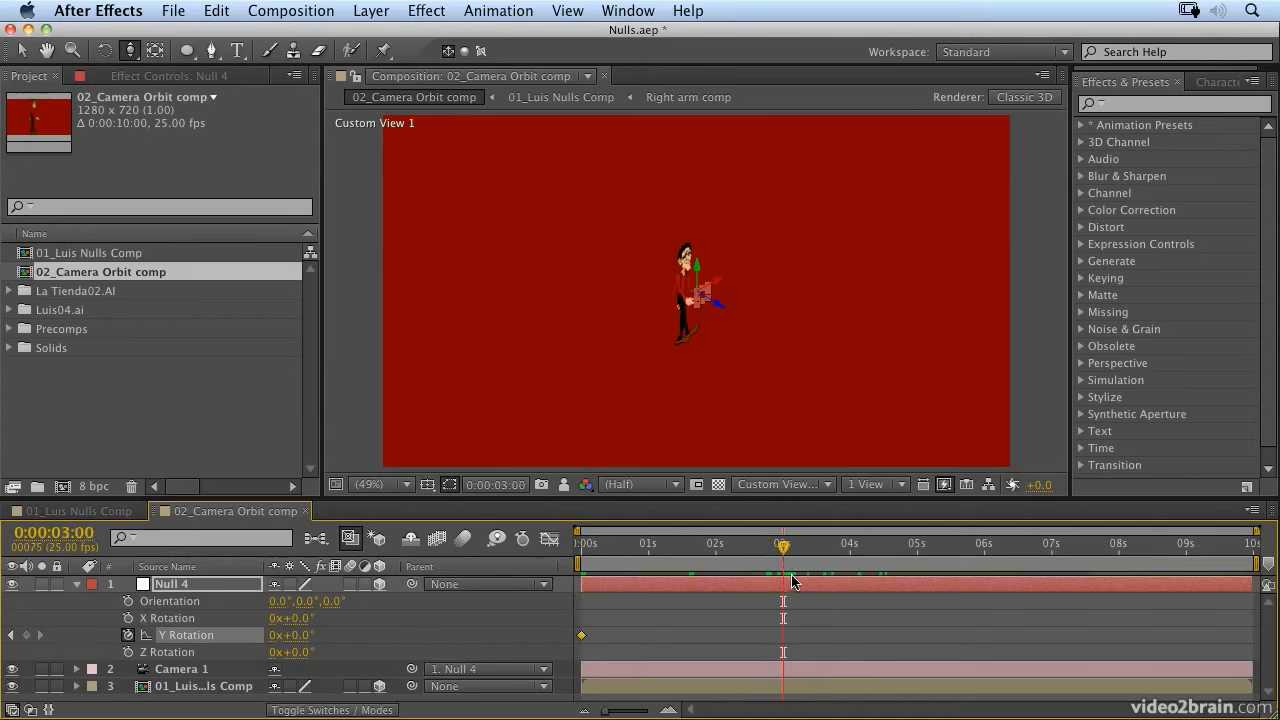
pyautogui.press('n')
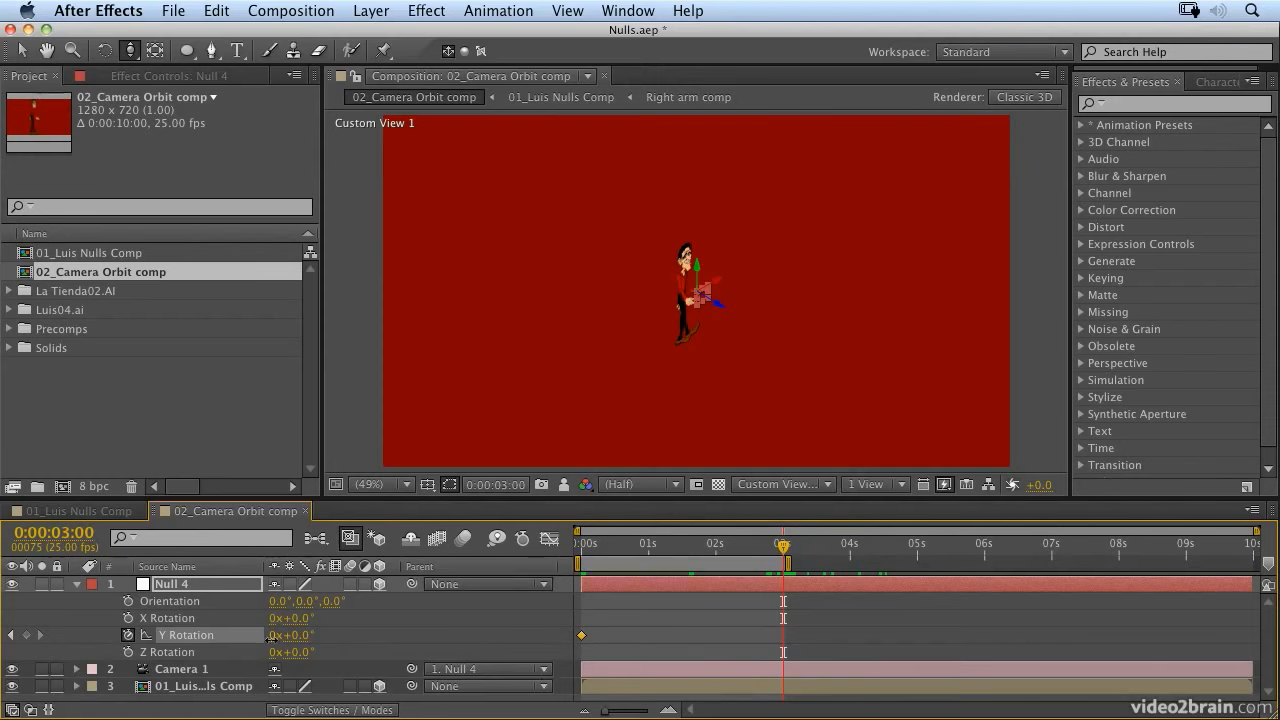
pyautogui.click(521, 618)
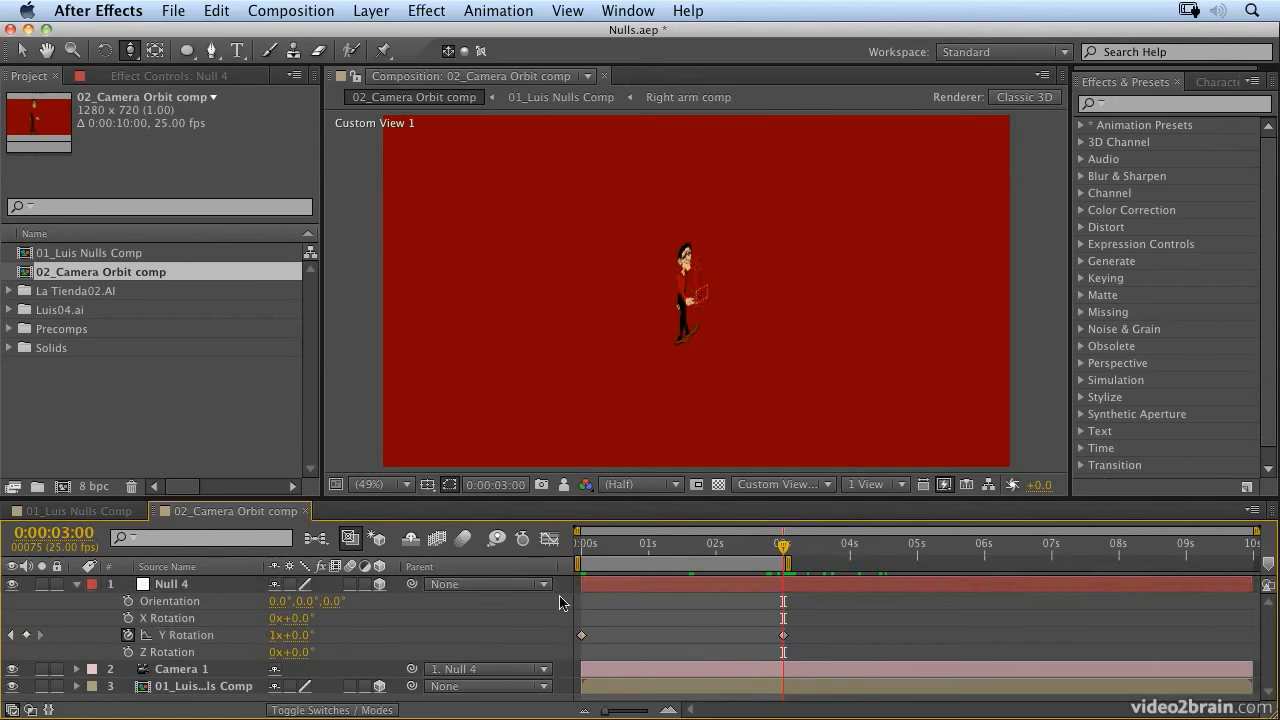
# - Preview the orbit in Custom View 1 with Camera 1 selected, and collapse the null's properties
pyautogui.click(184, 672)
pyautogui.press('space')
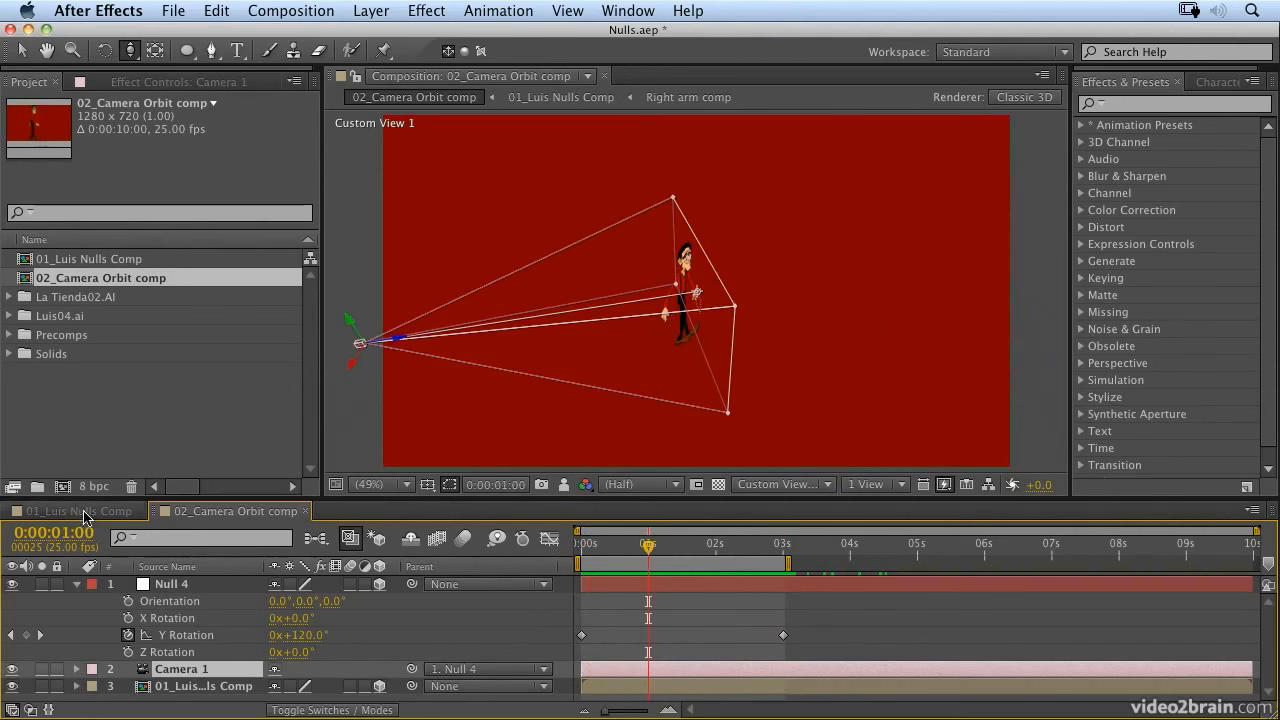
pyautogui.click(76, 585)
# - Switch the composition to the Active Camera view, preview the orbit around the character and select the orbit null
pyautogui.click(775, 485)
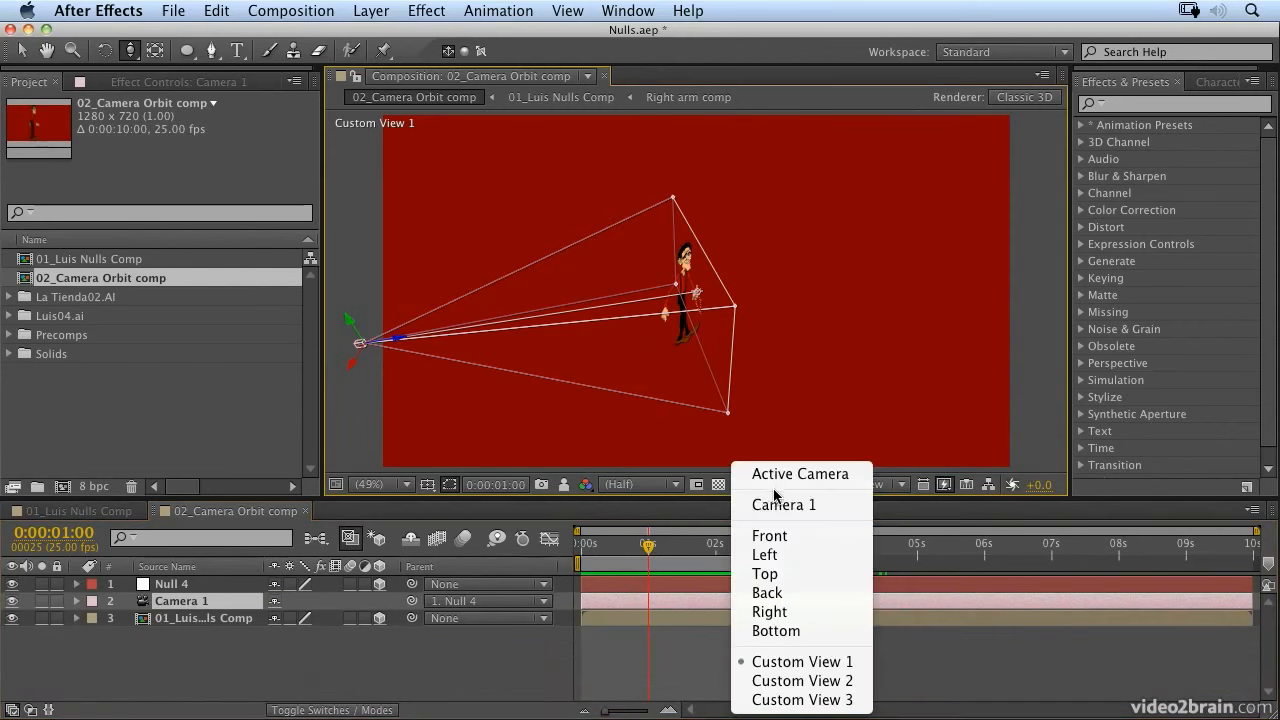
pyautogui.click(765, 474)
pyautogui.press('space')
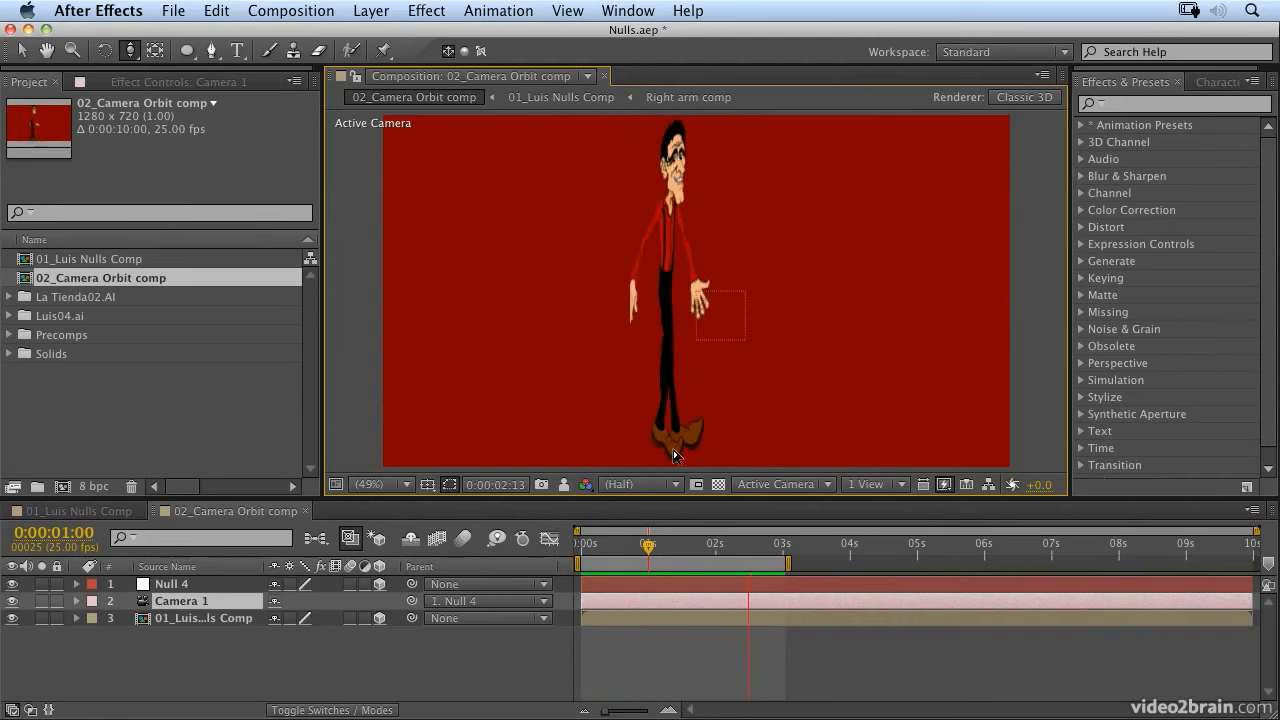
pyautogui.click(178, 586)
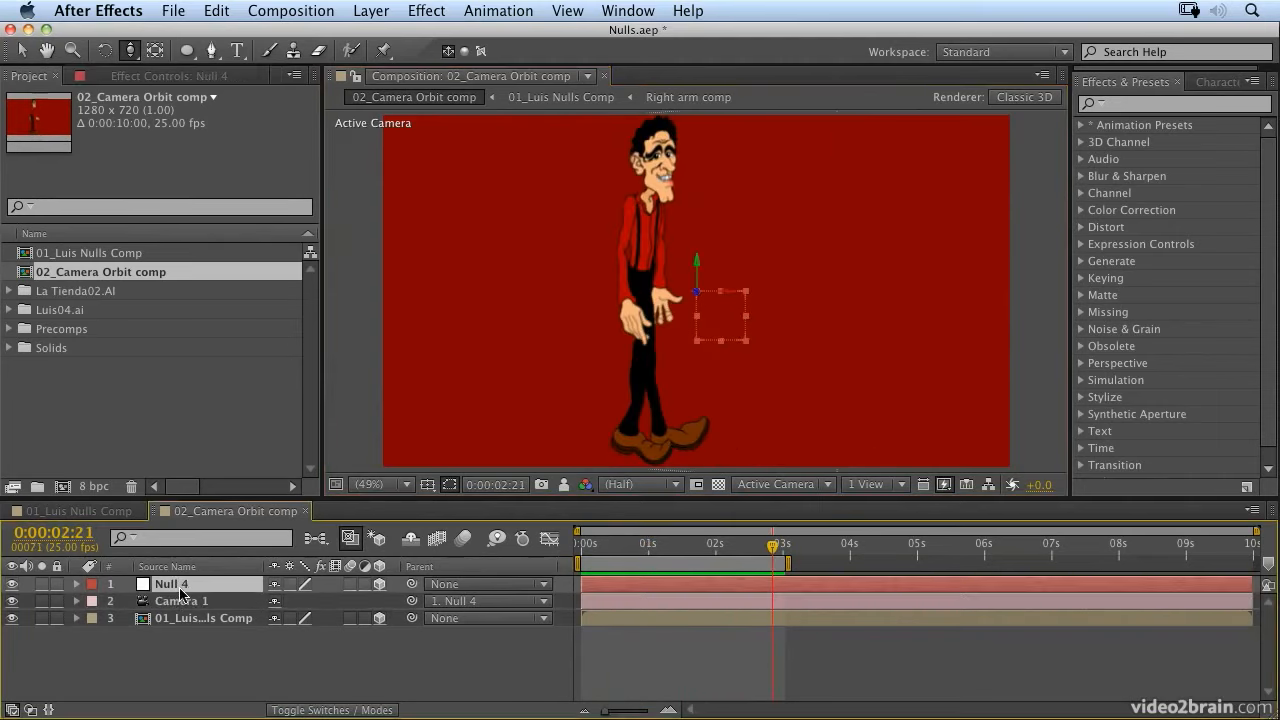